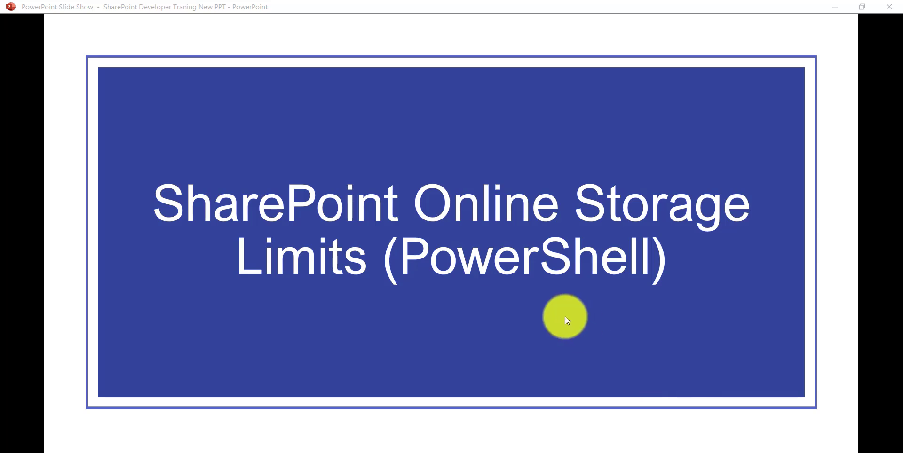
click(564, 316)
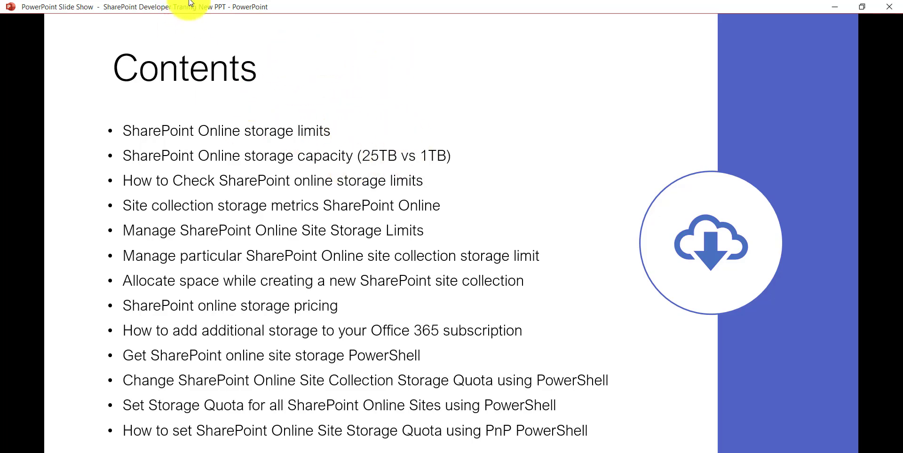
key(Right)
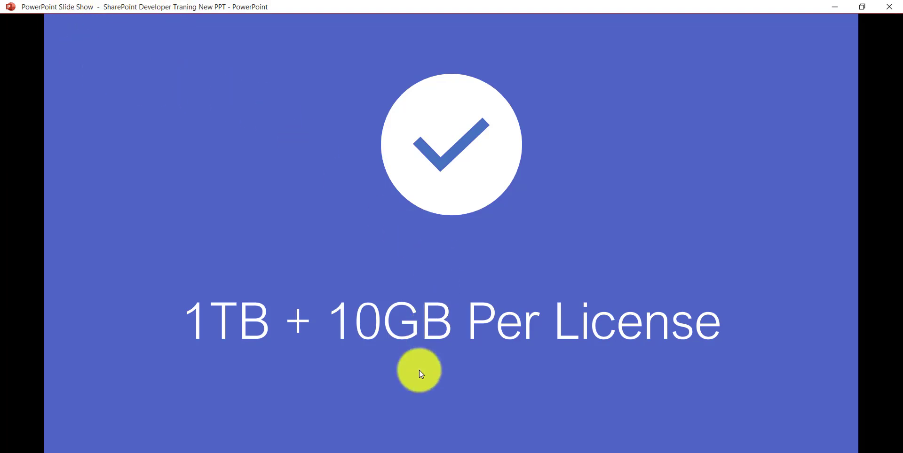
Switch to the SharePoint limits page in Chrome and examine total storage per organization and maximum storage per site for each plan.
mouse_move(423, 452)
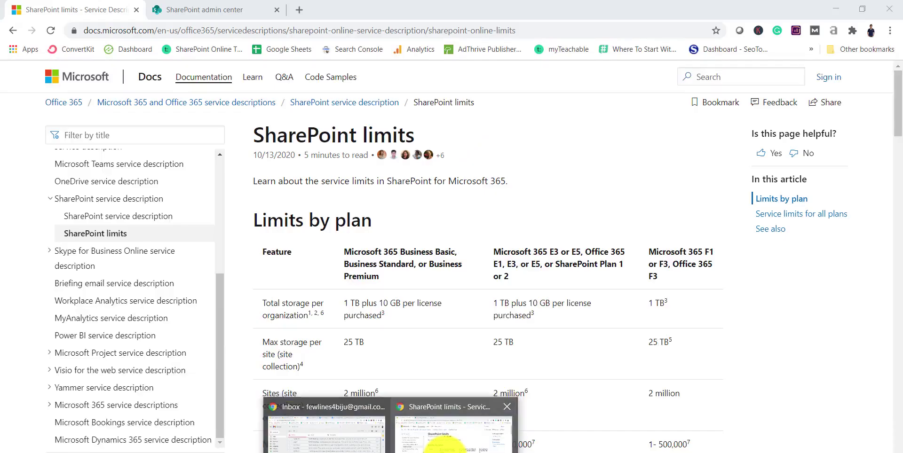
click(444, 445)
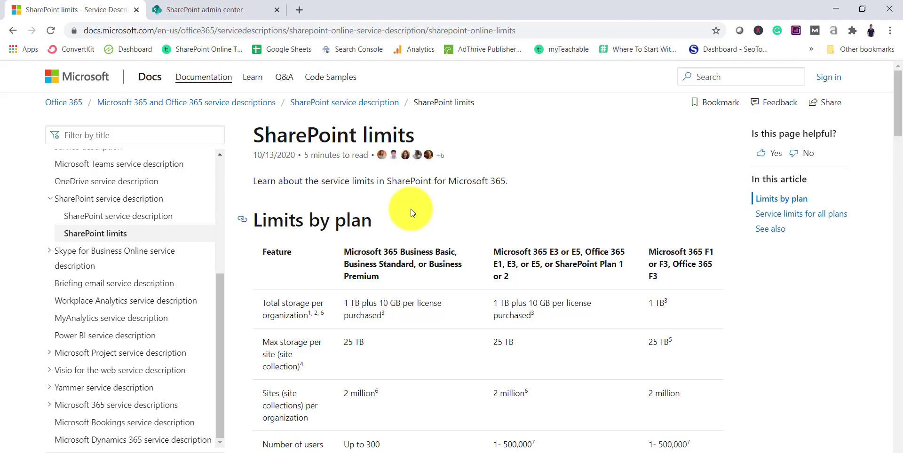
drag(344, 252, 448, 252)
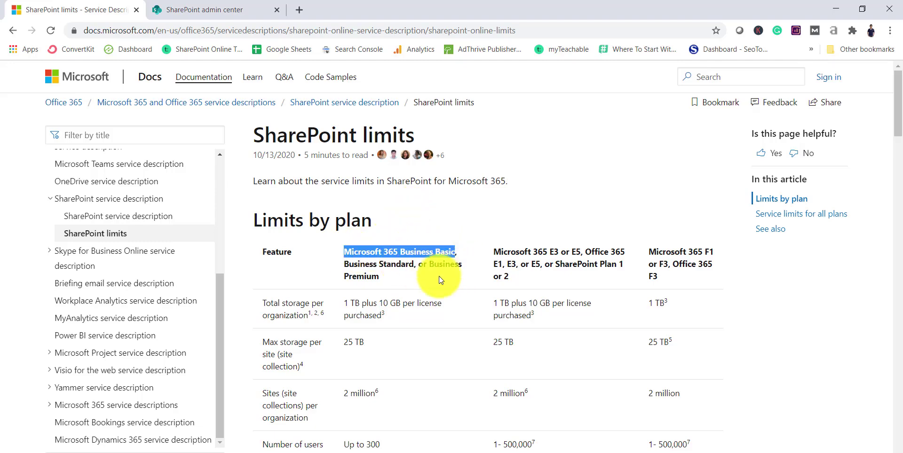
drag(343, 303, 410, 302)
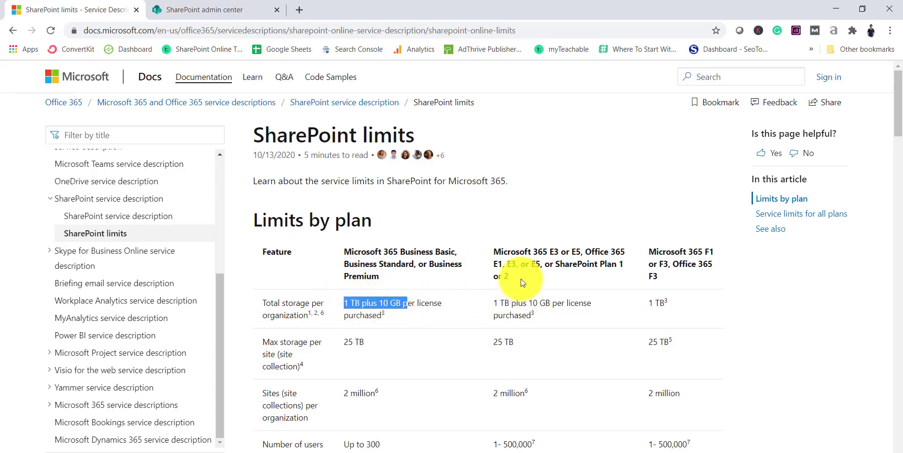
click(517, 249)
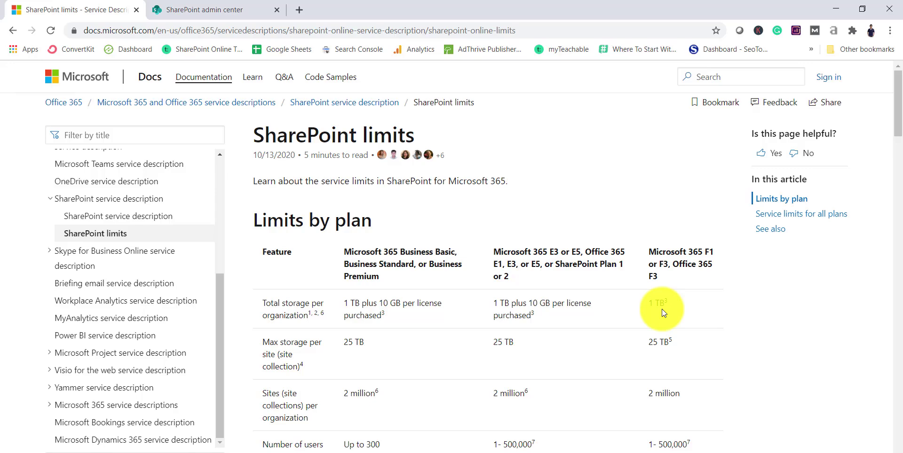
drag(264, 346, 297, 359)
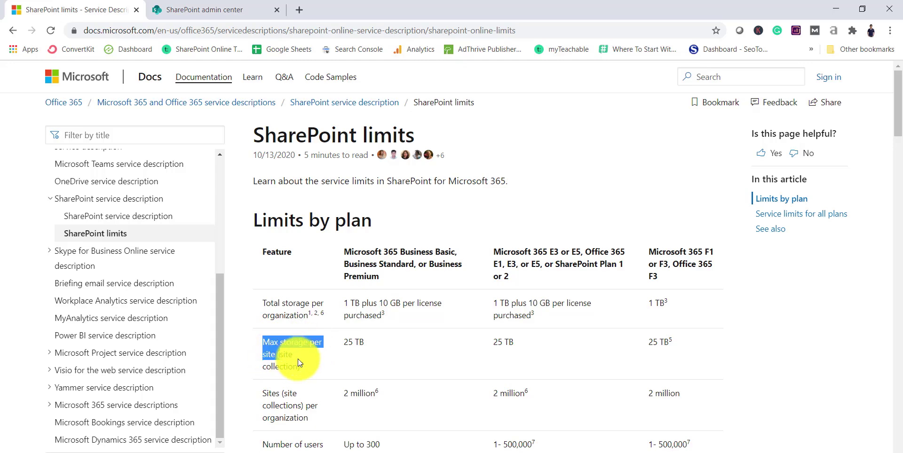
click(368, 346)
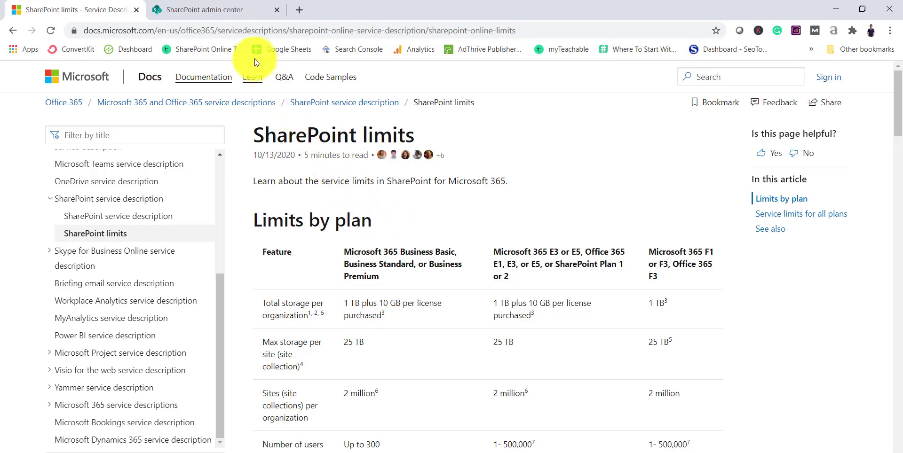
Open the active sites list in the SharePoint admin center and check the organization's used and total storage.
click(217, 13)
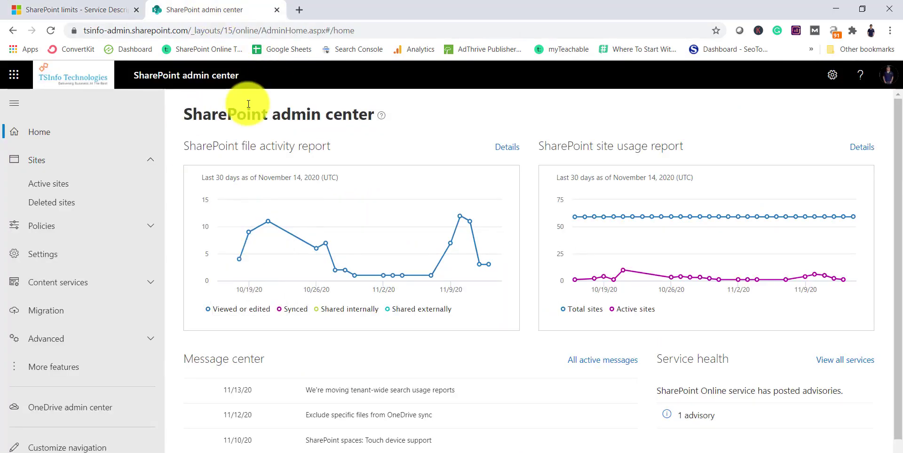
click(57, 193)
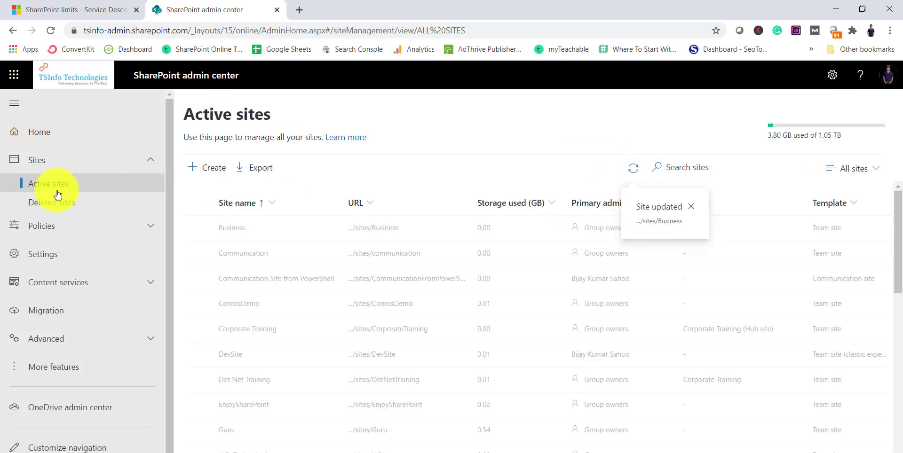
drag(771, 137, 848, 137)
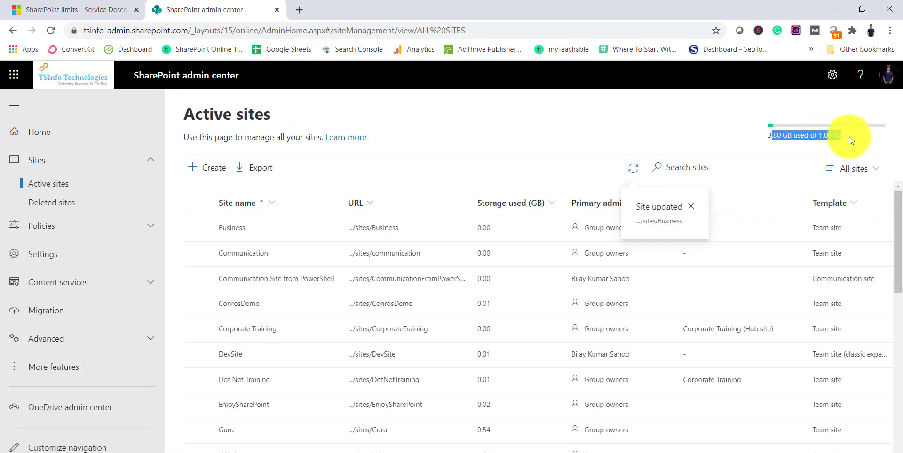
click(786, 131)
drag(767, 137, 840, 137)
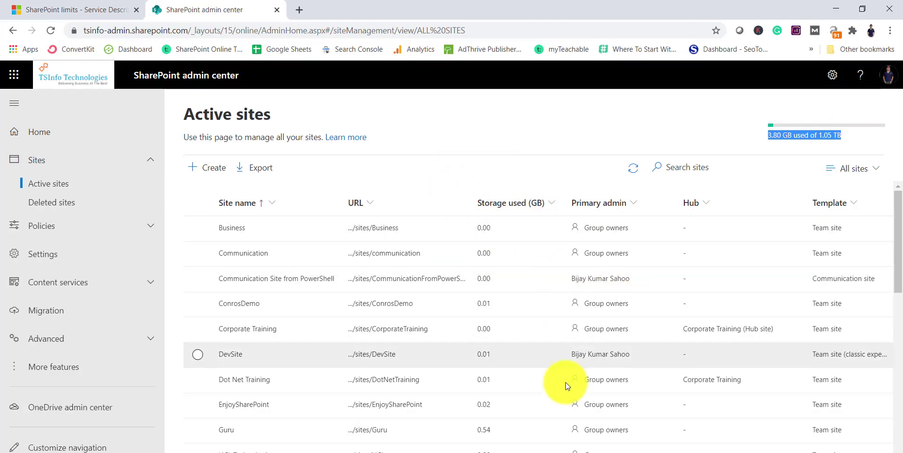
click(769, 137)
drag(769, 137, 790, 138)
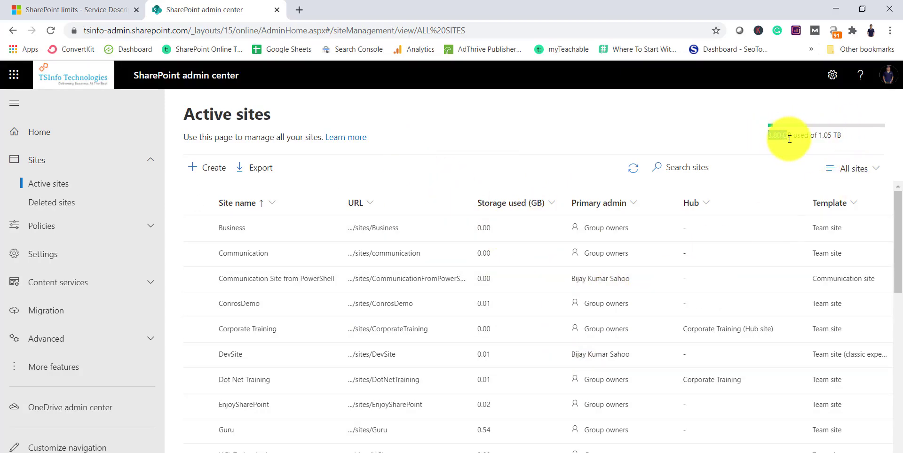
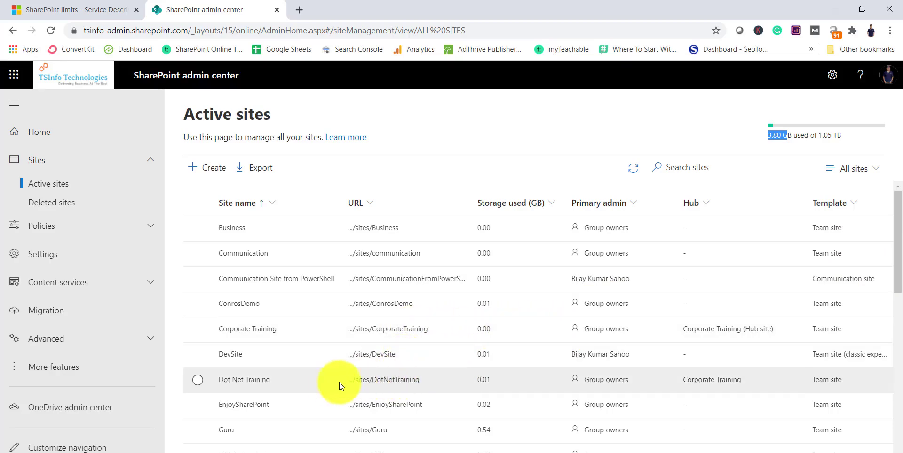
Open the Dot Net Training site and go from its site information to the full site settings.
click(405, 385)
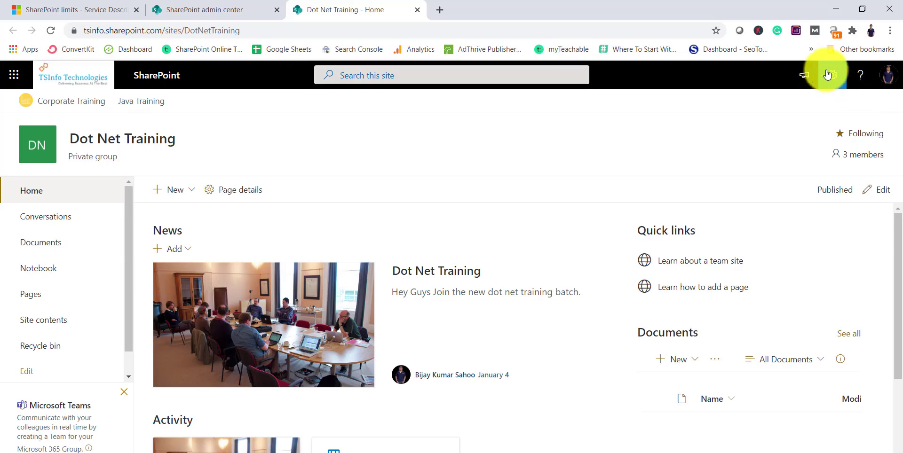
click(832, 76)
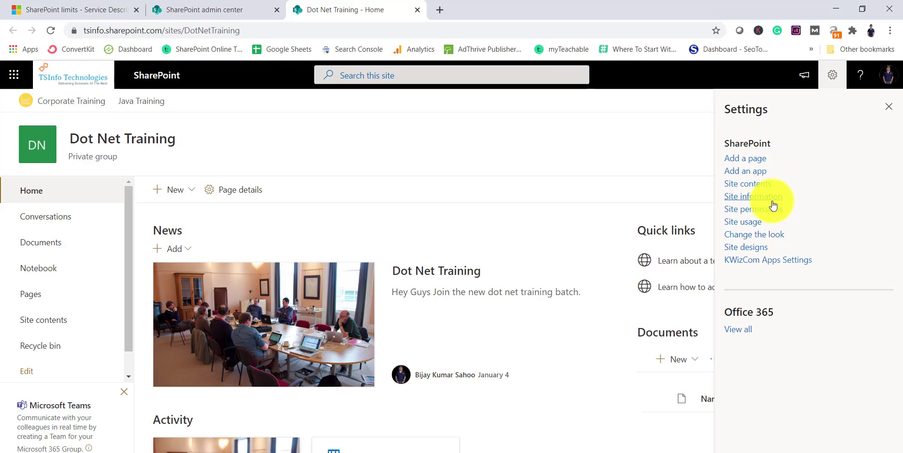
click(747, 198)
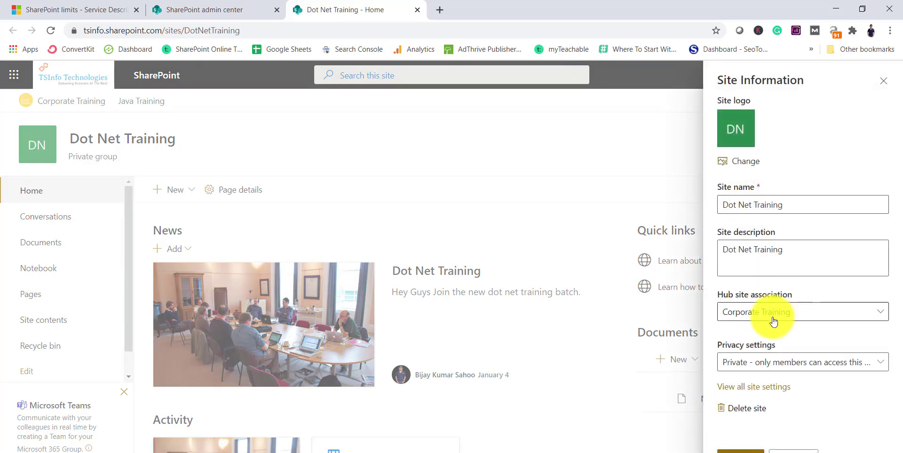
click(748, 388)
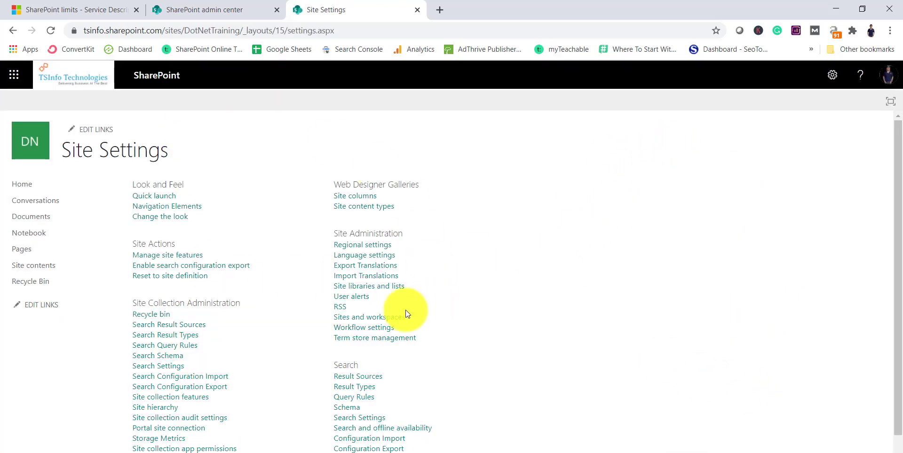
Open Storage Metrics under Site Collection Administration and check the site collection's total storage quota.
scroll(218, 392, down, 1)
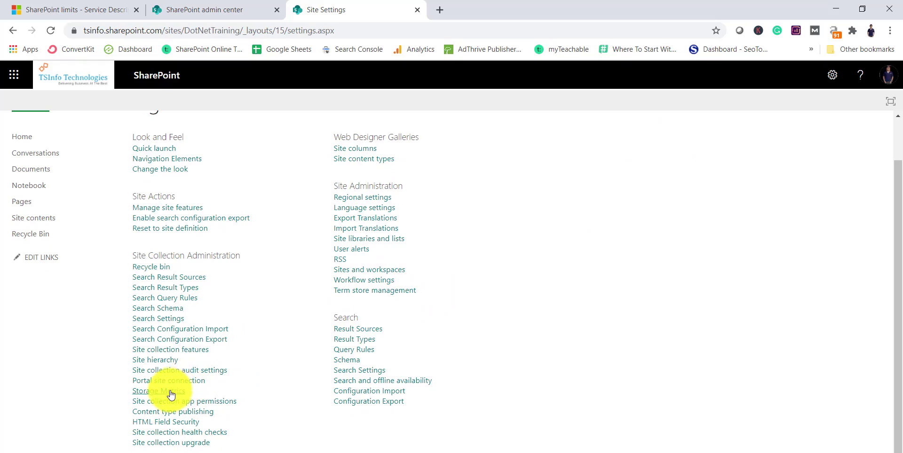
drag(133, 255, 240, 256)
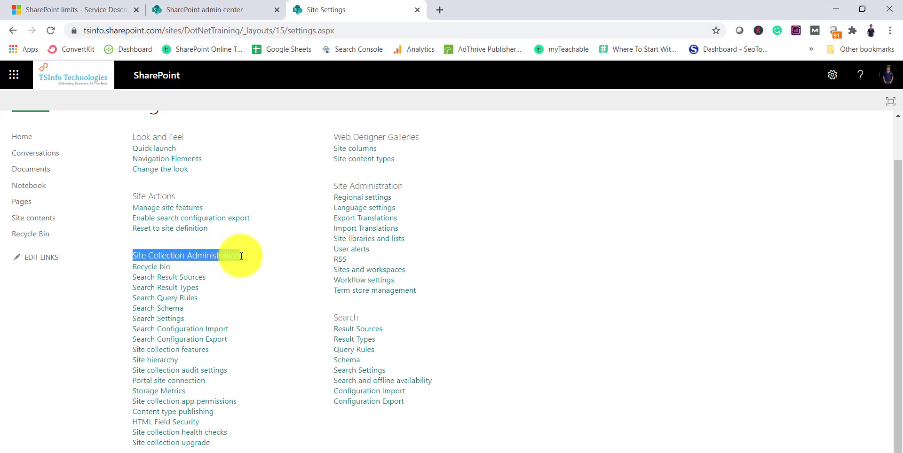
click(179, 393)
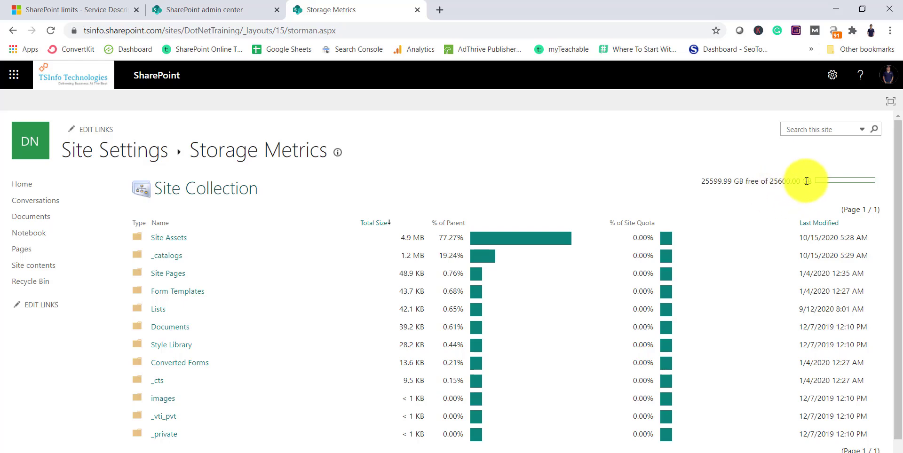
drag(802, 184, 770, 183)
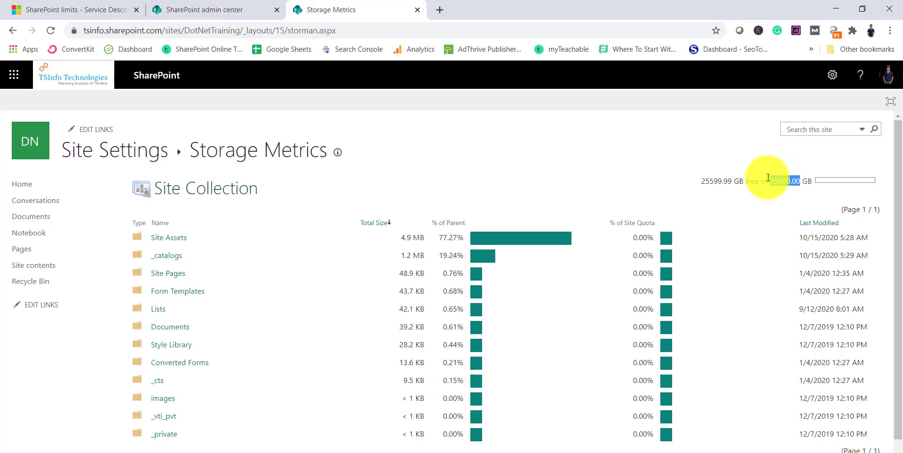
click(777, 184)
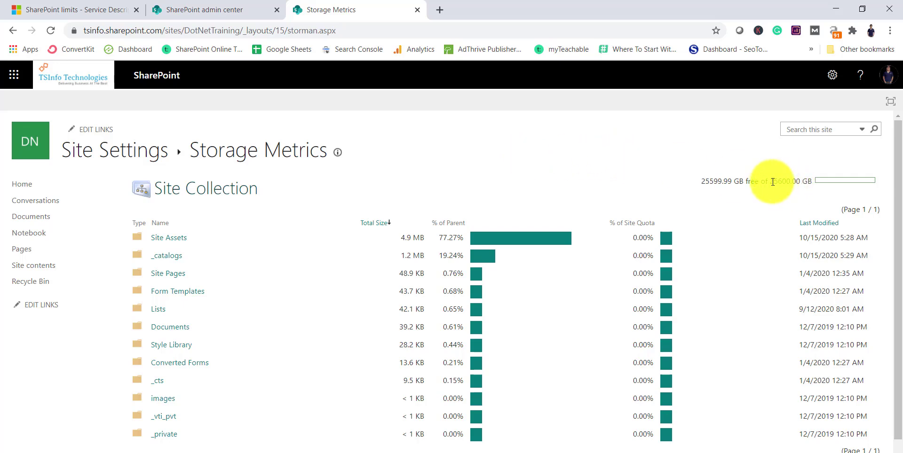
drag(773, 182, 794, 183)
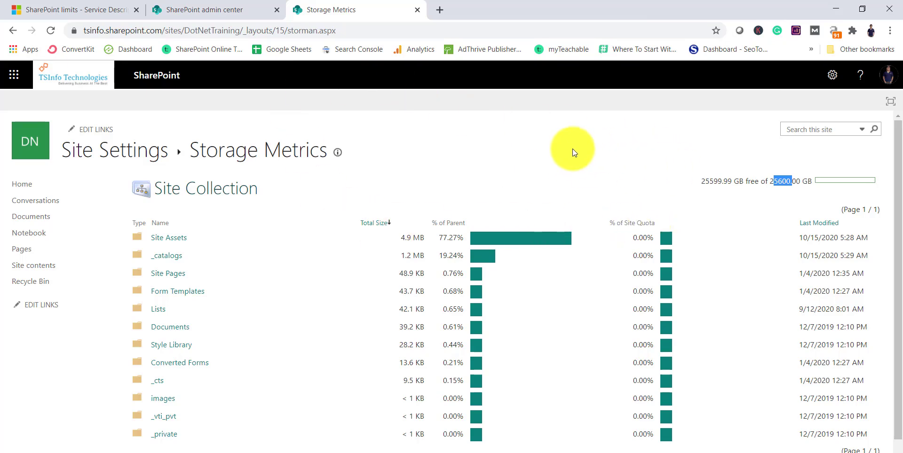
Change the site storage limits setting in the SharePoint admin center to Manual and save it.
click(221, 8)
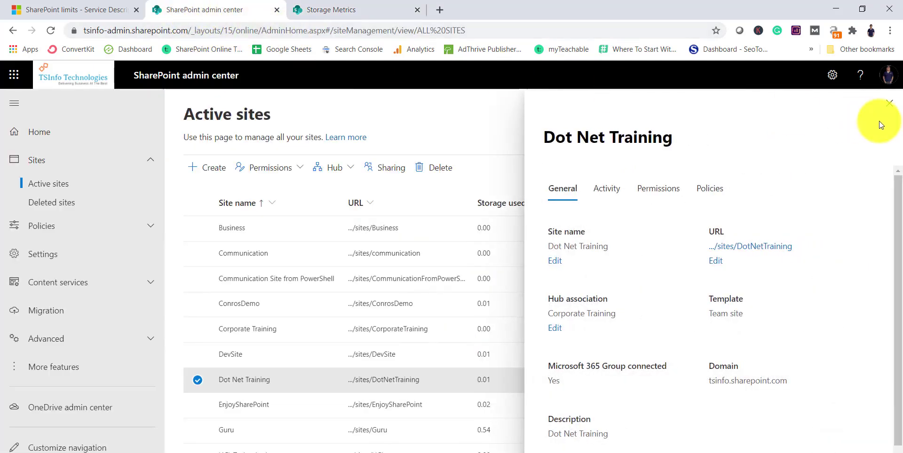
click(888, 104)
click(55, 256)
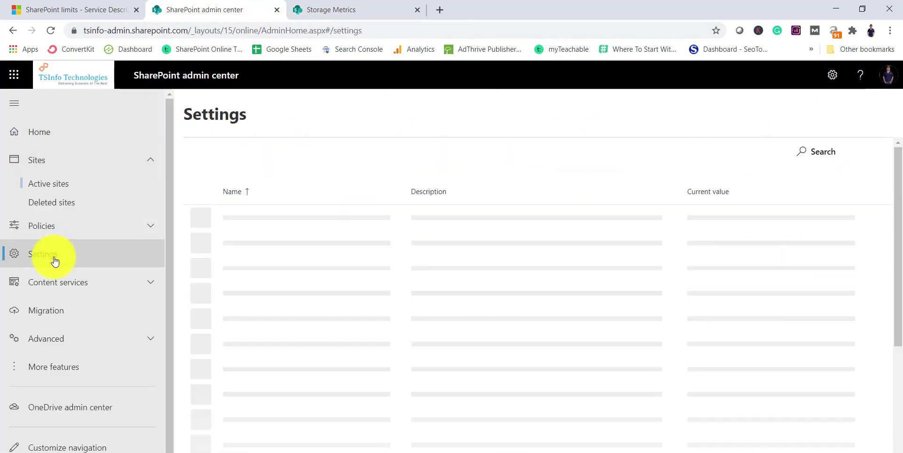
click(261, 321)
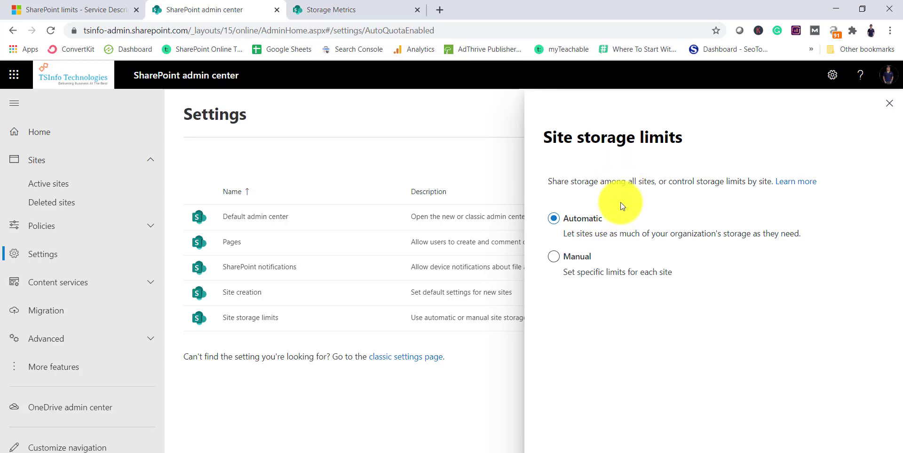
click(553, 256)
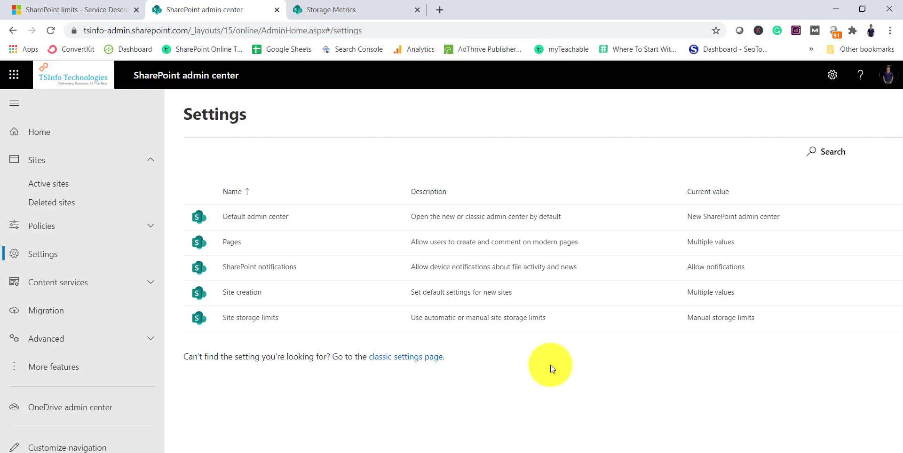
Set the maximum storage of the Dot Net Training site to 5 GB from the active sites list and save it.
click(29, 184)
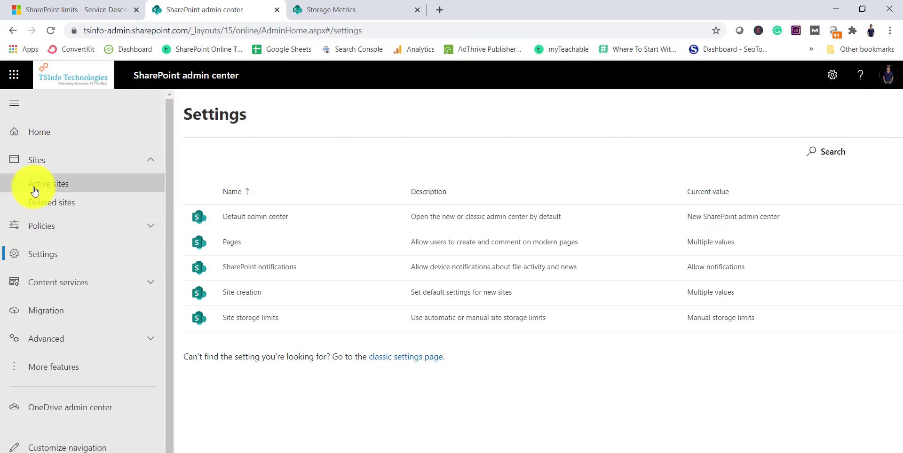
click(332, 12)
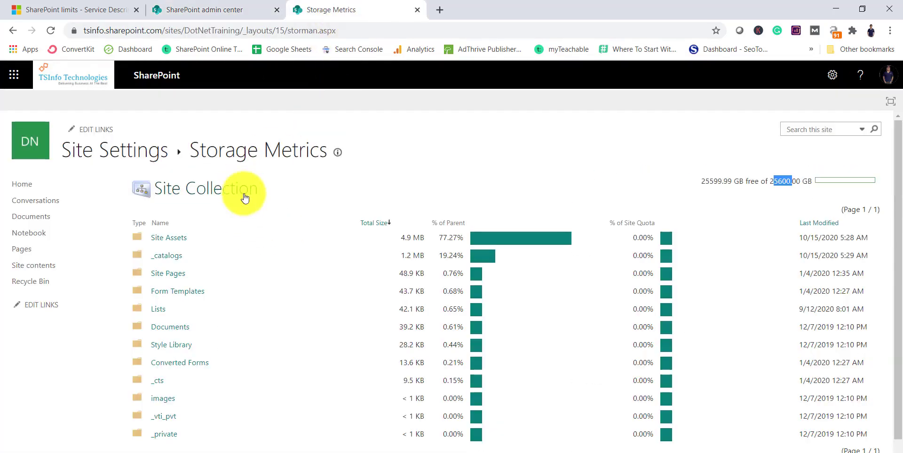
click(222, 9)
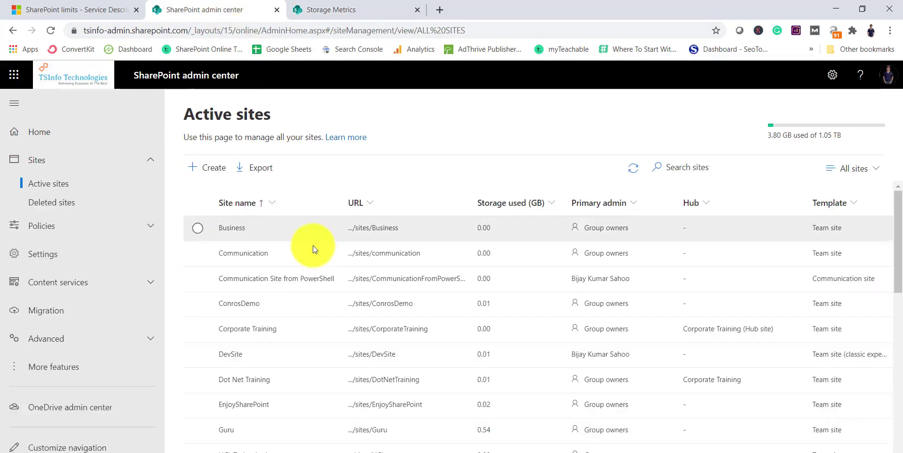
click(197, 380)
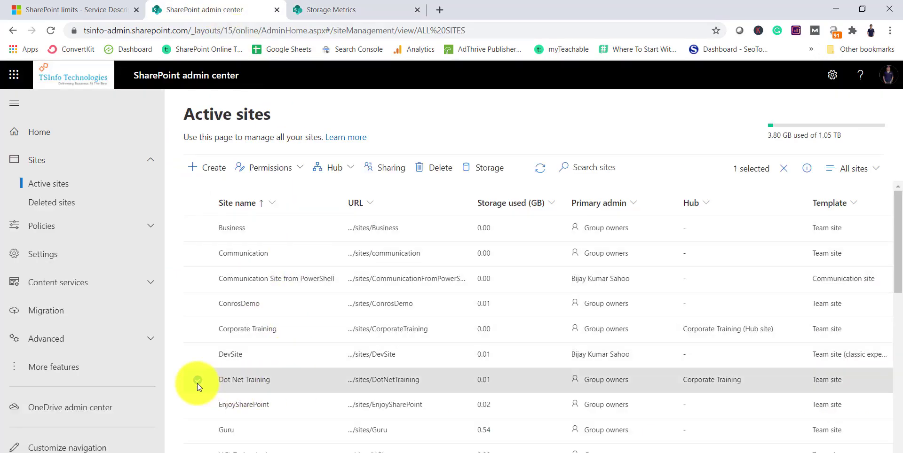
click(492, 173)
double_click(545, 248)
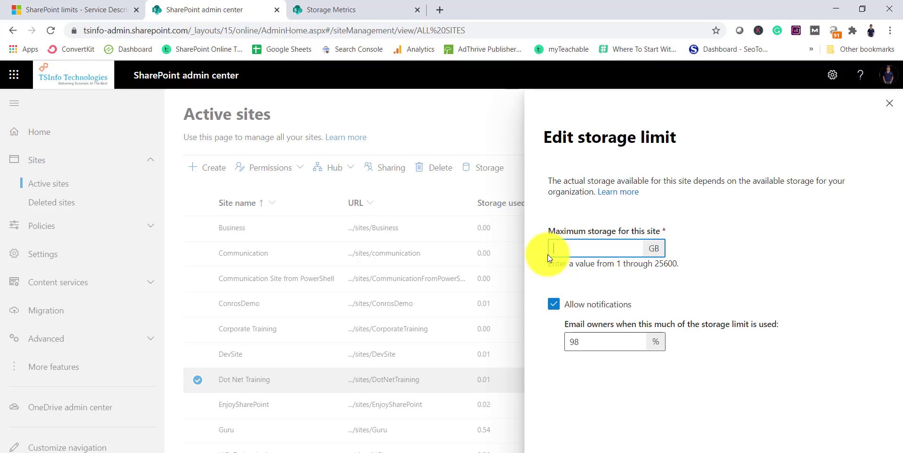
text(5)
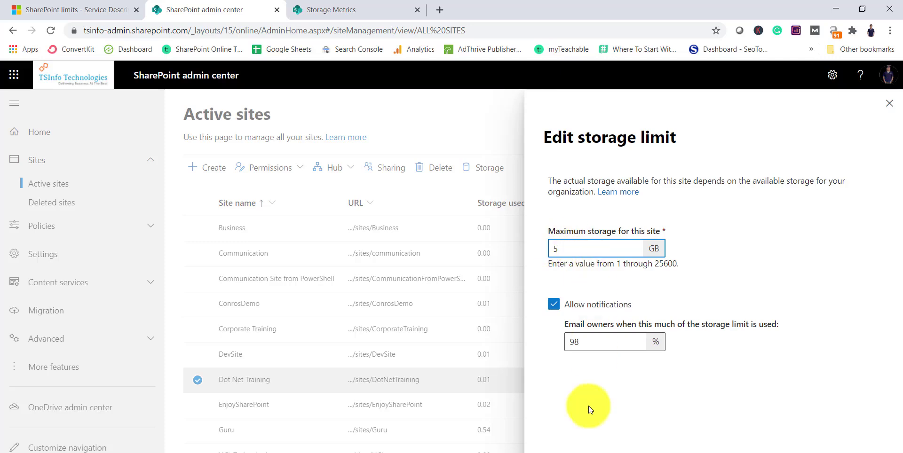
click(578, 449)
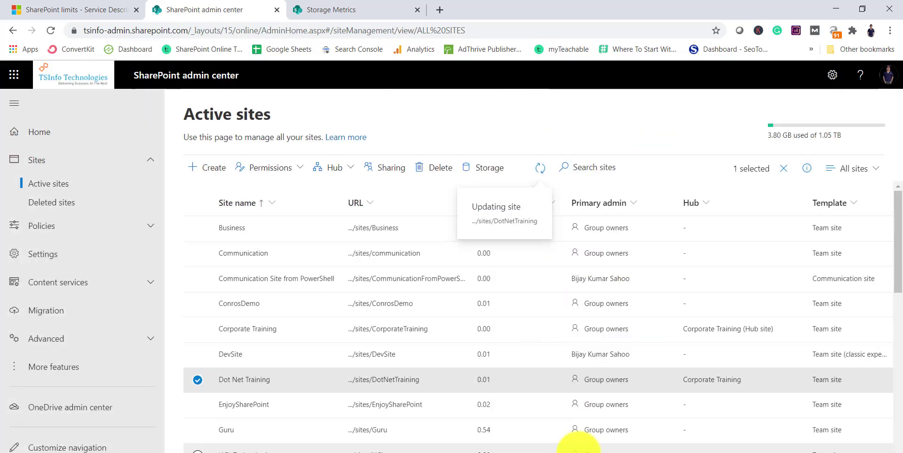
Reload the Dot Net Training site's Storage Metrics page and check the site collection's free and total storage.
click(346, 9)
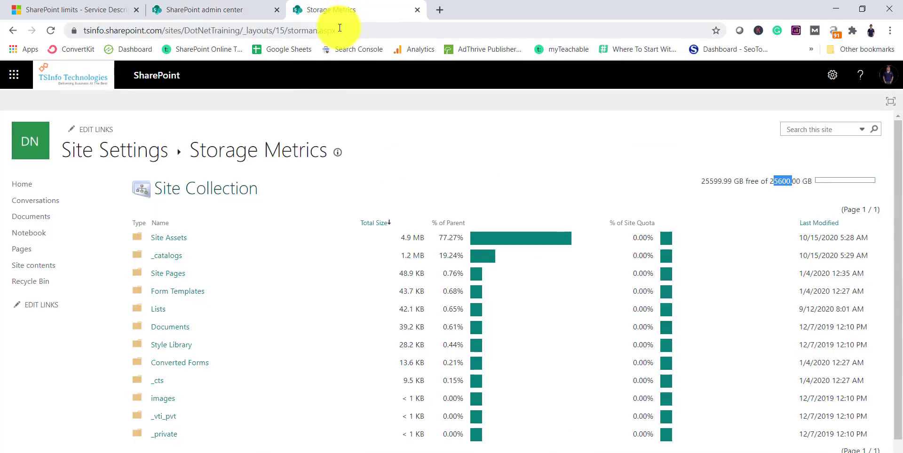
click(356, 30)
key(Return)
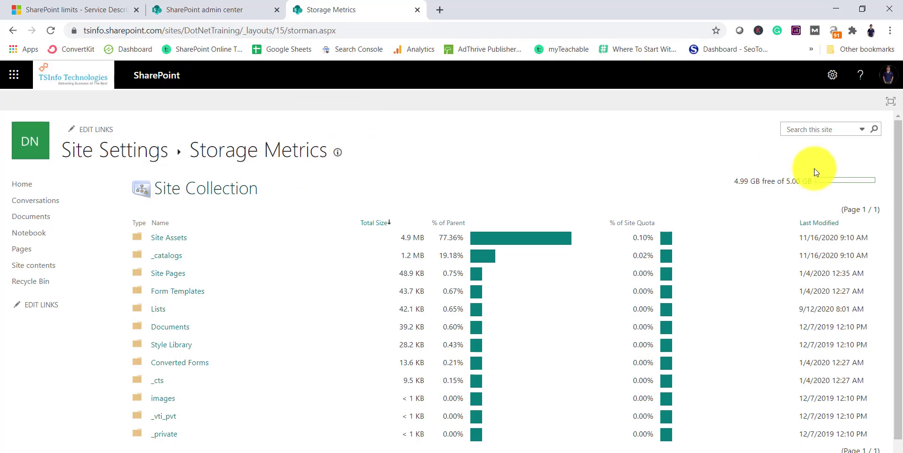
drag(814, 183, 732, 183)
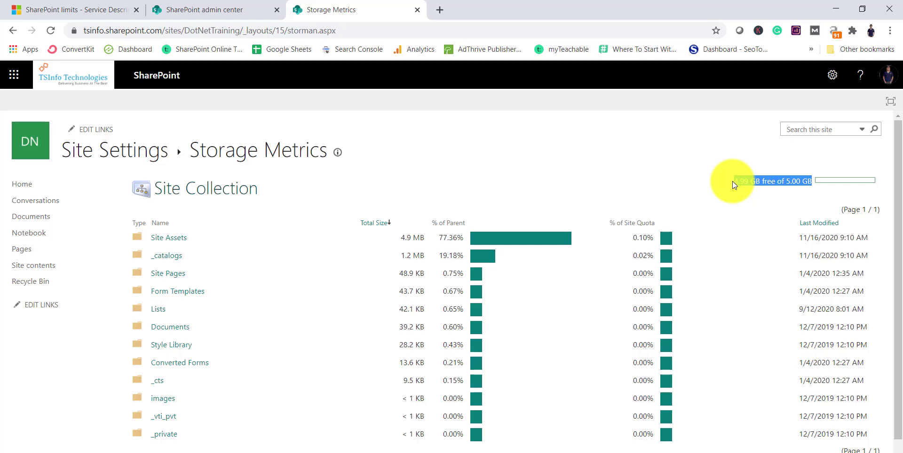
click(210, 18)
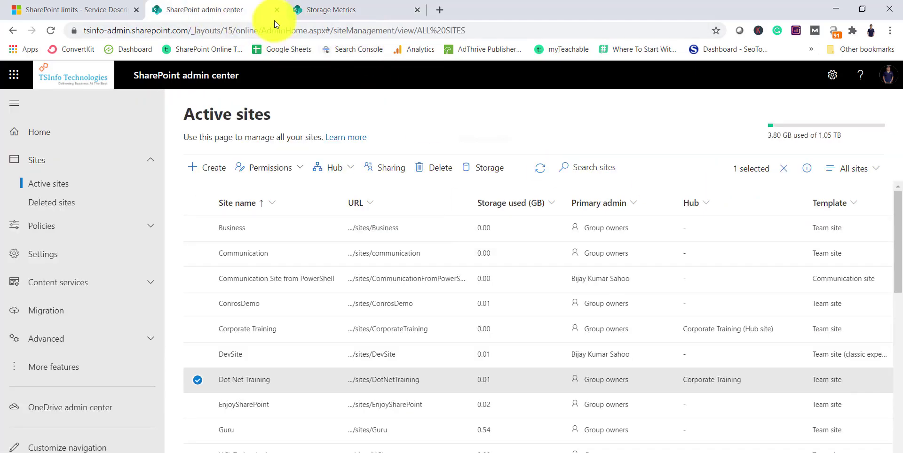
click(362, 14)
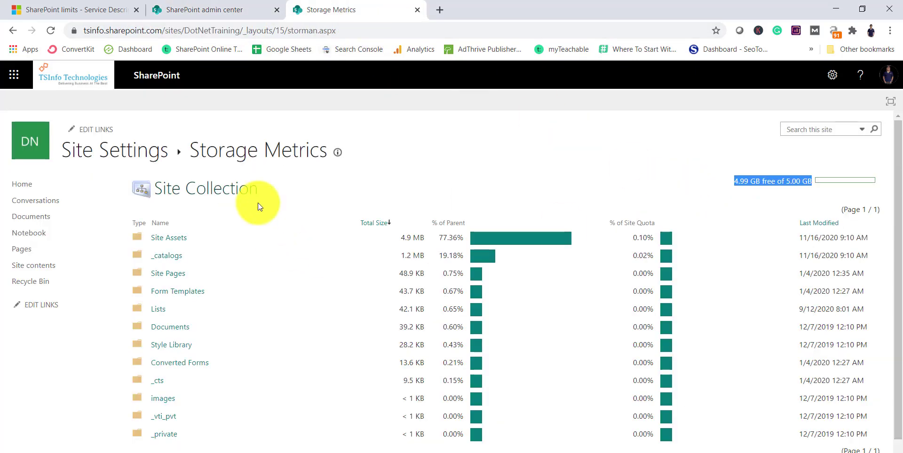
Start creating a team site, enter a 10 GB storage limit in its advanced settings, and cancel the creation.
click(227, 12)
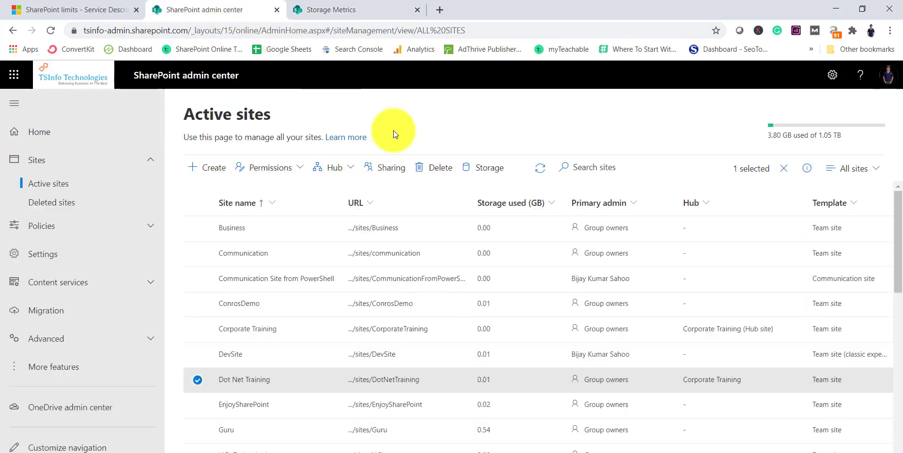
click(216, 173)
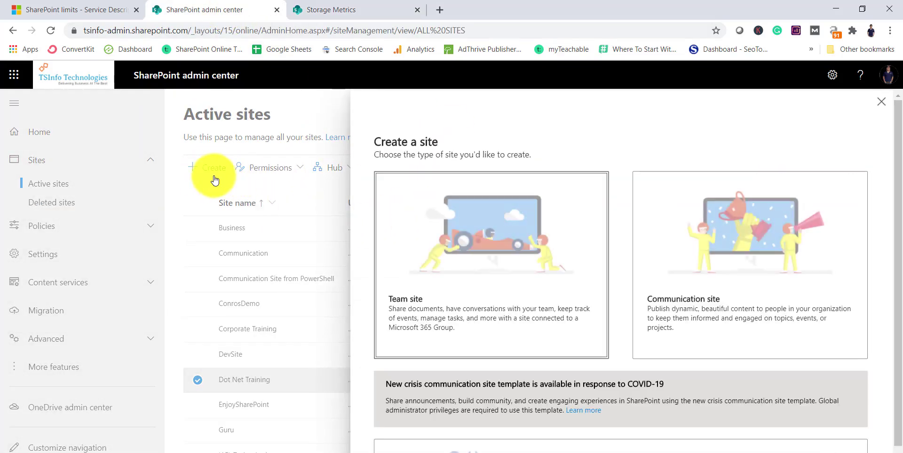
click(510, 262)
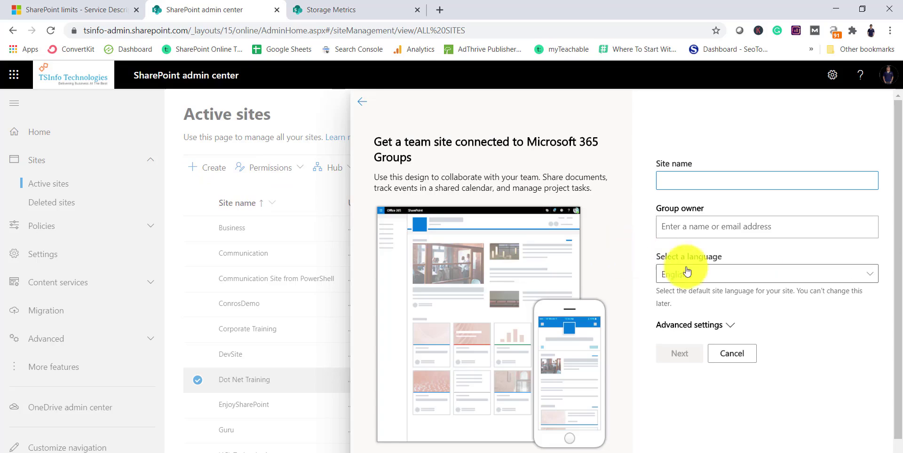
click(706, 329)
scroll(717, 327, down, 3)
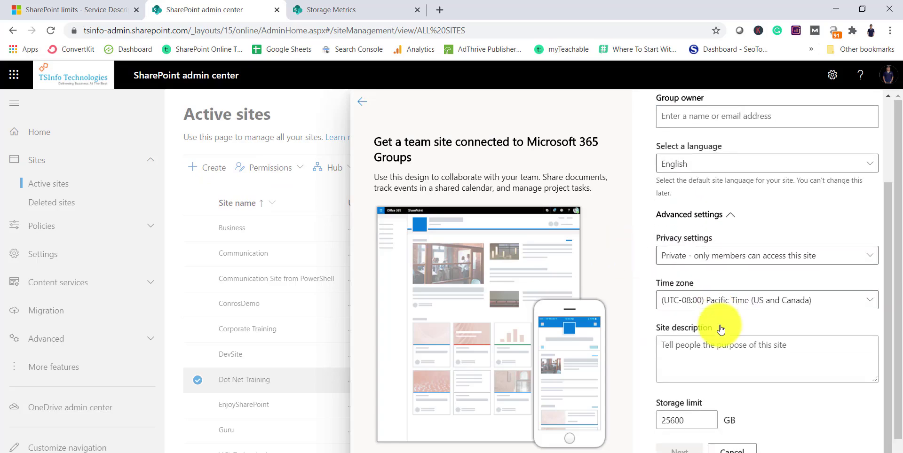
drag(694, 421, 656, 418)
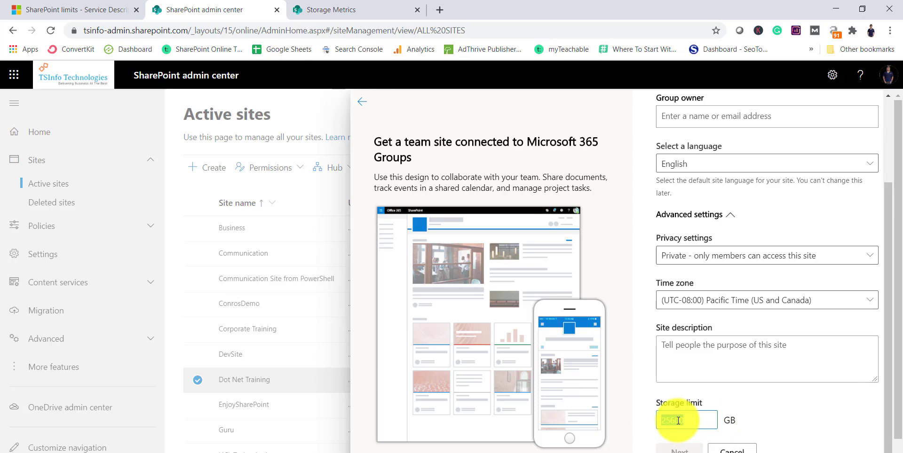
text(10)
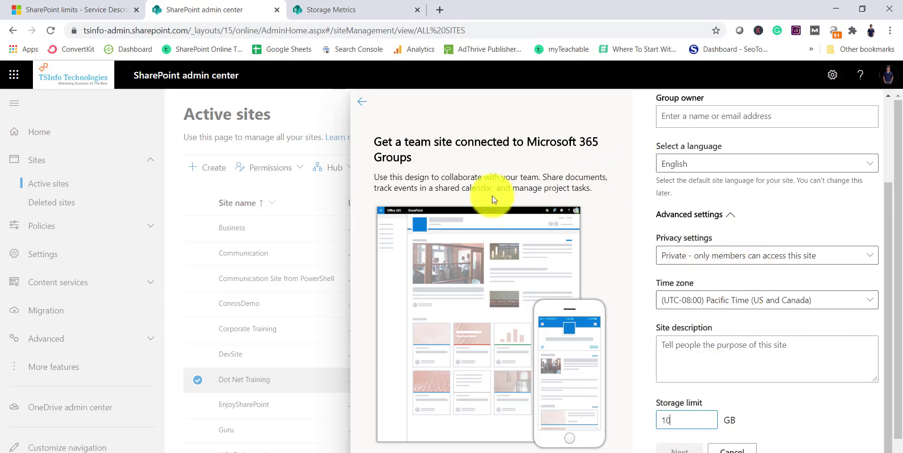
click(747, 450)
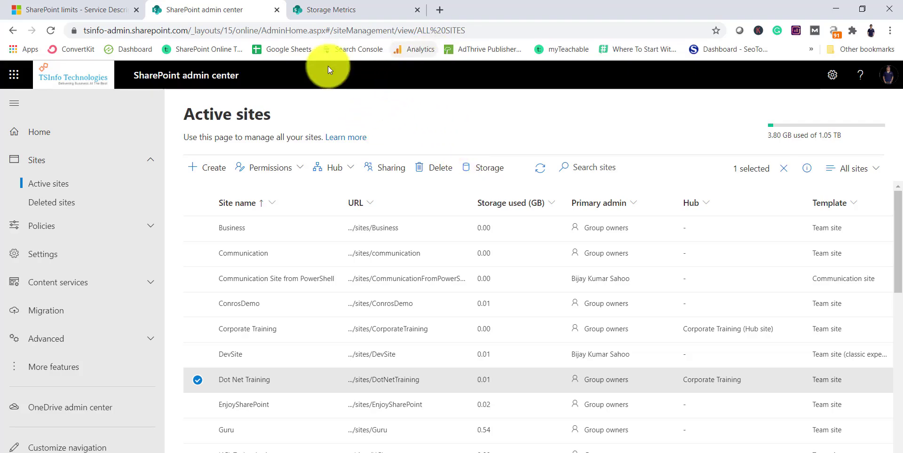
Switch to the Microsoft 365 admin center and open its Purchase services catalog.
click(14, 75)
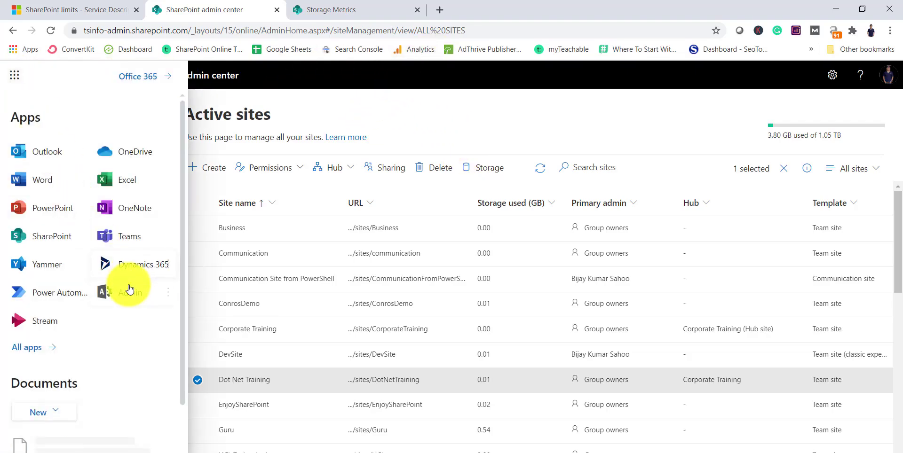
click(184, 285)
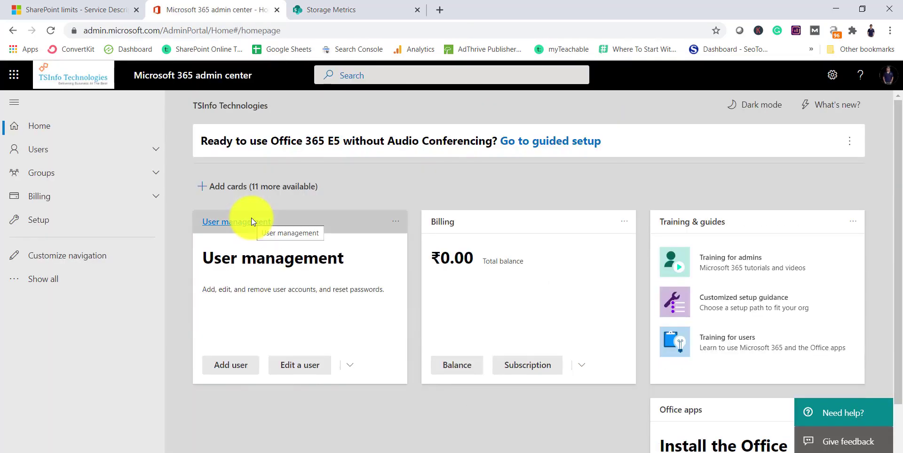
click(59, 205)
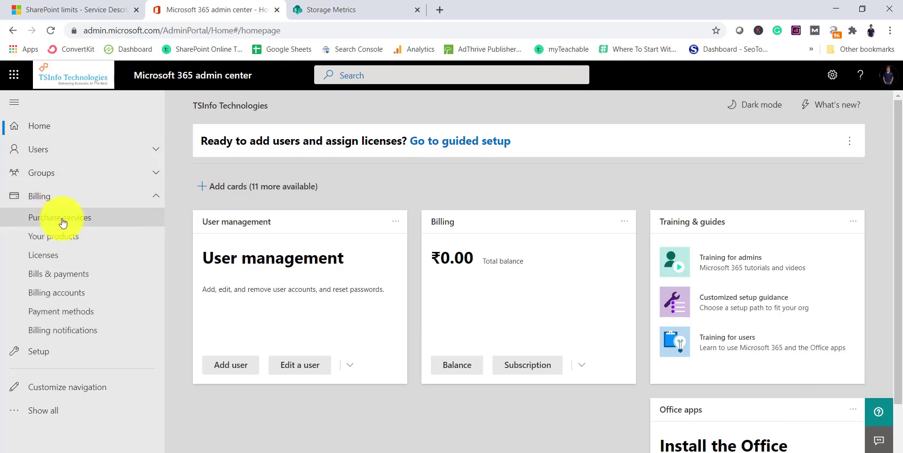
click(62, 219)
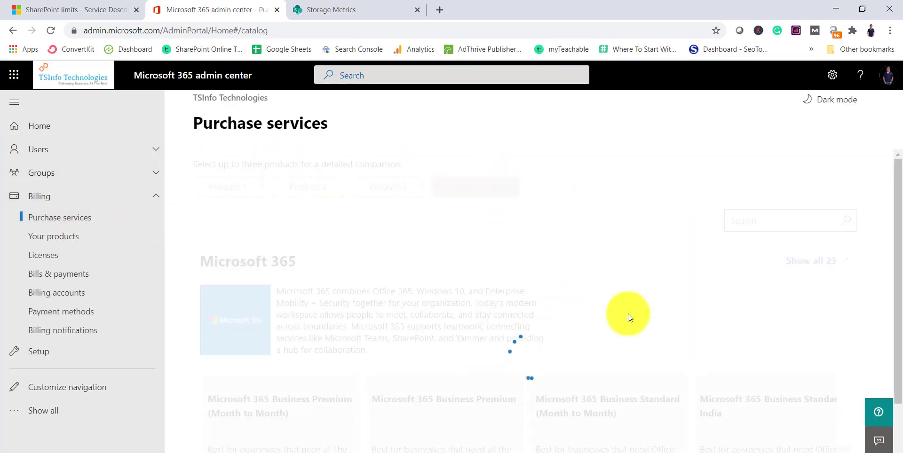
Collapse the Microsoft 365 and Business apps groups in the catalog and examine the Office 365 plans.
scroll(616, 314, down, 1)
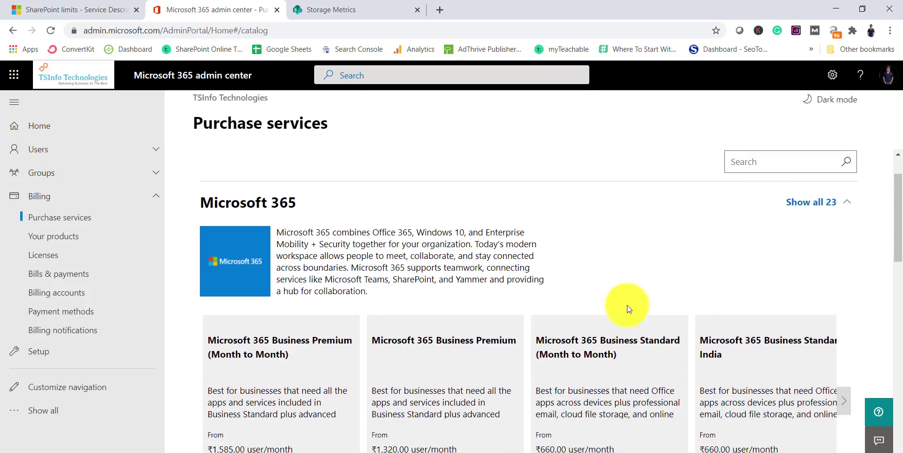
click(844, 202)
click(843, 257)
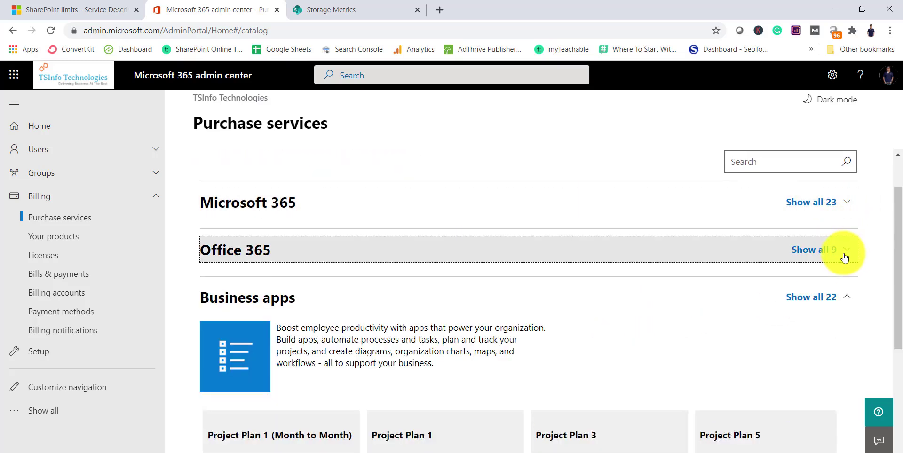
scroll(844, 254, down, 1)
click(845, 248)
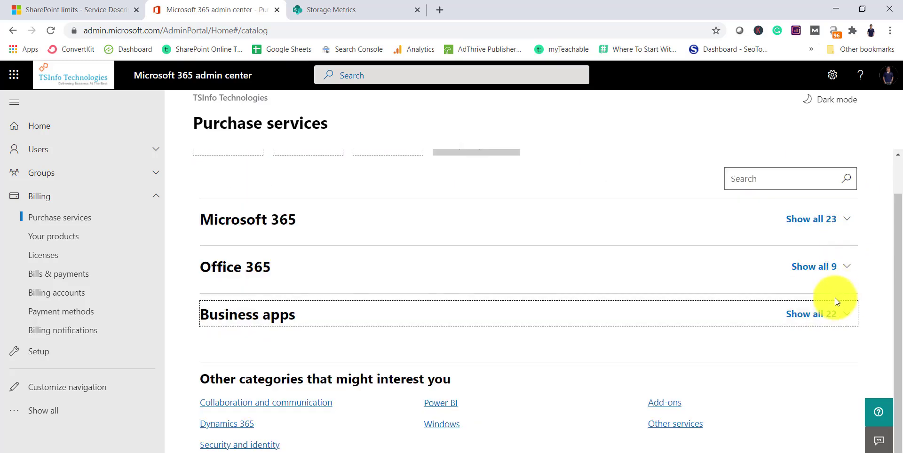
click(839, 266)
scroll(668, 308, down, 4)
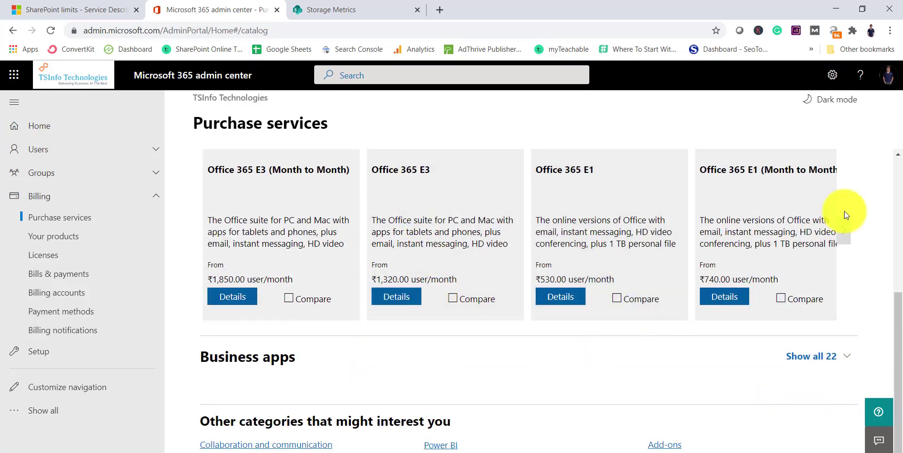
scroll(852, 304, down, 1)
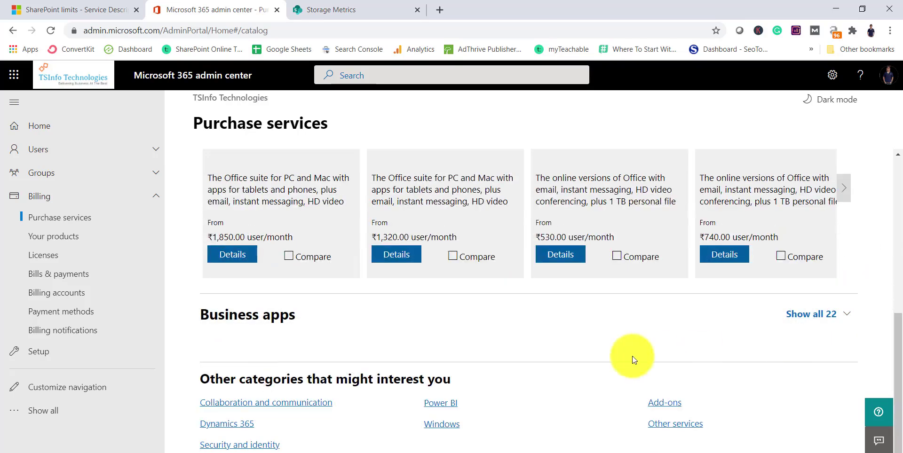
Find Office 365 Extra File Storage among the Add-ons, open its details and check the subscription pricing.
click(664, 403)
scroll(491, 294, down, 5)
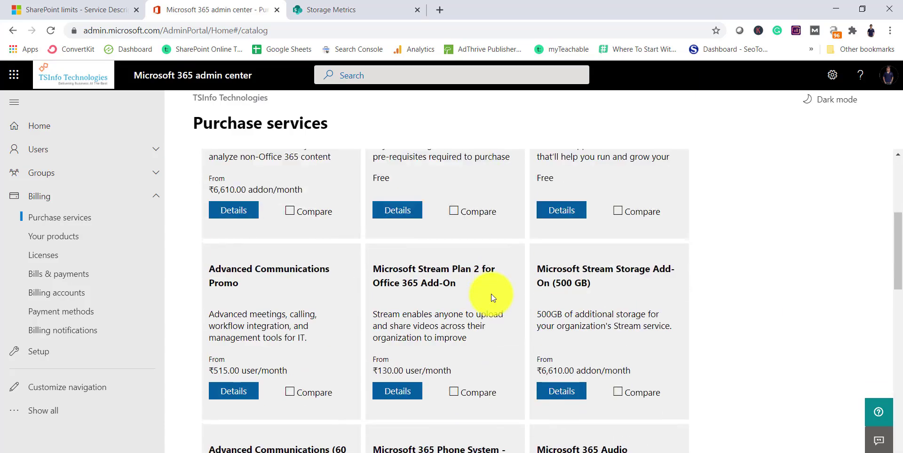
scroll(491, 294, down, 15)
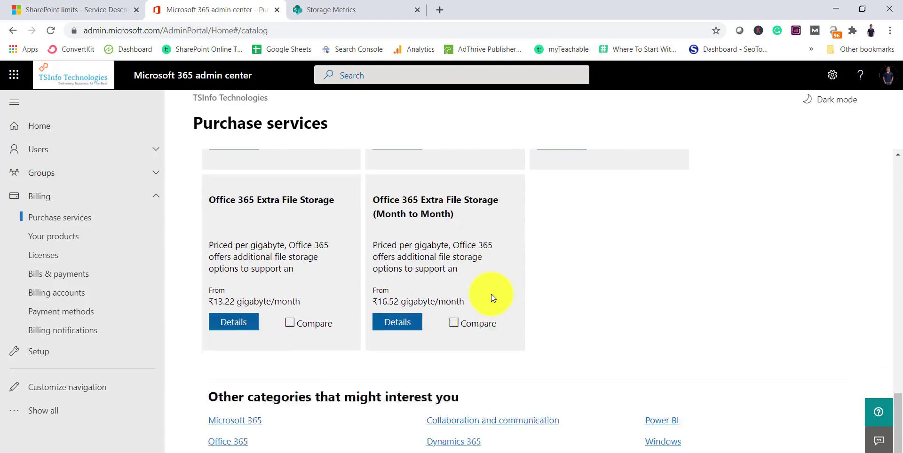
scroll(491, 294, down, 1)
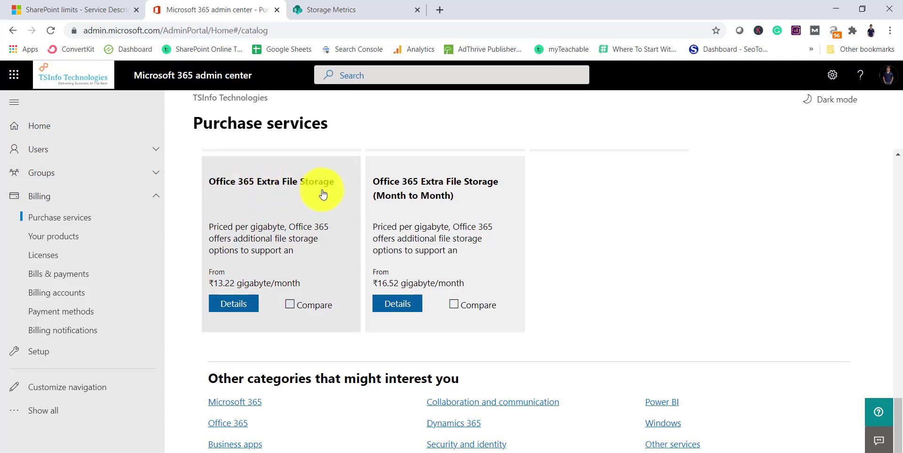
click(238, 308)
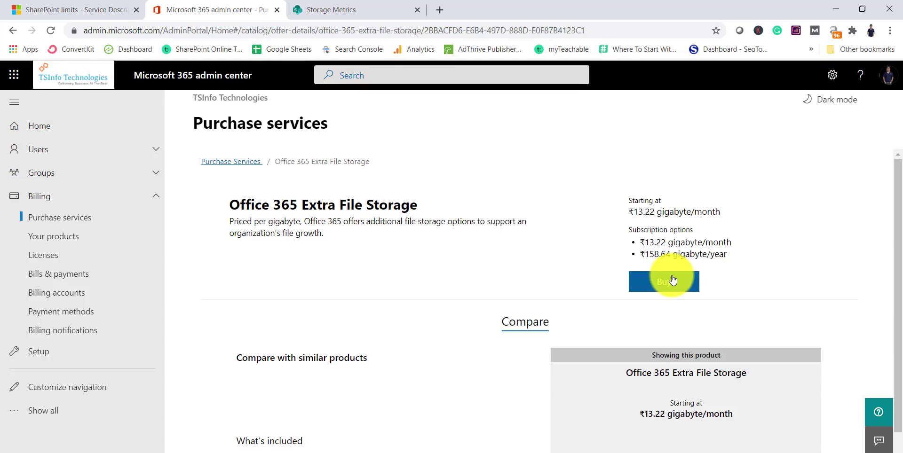
drag(650, 254, 712, 255)
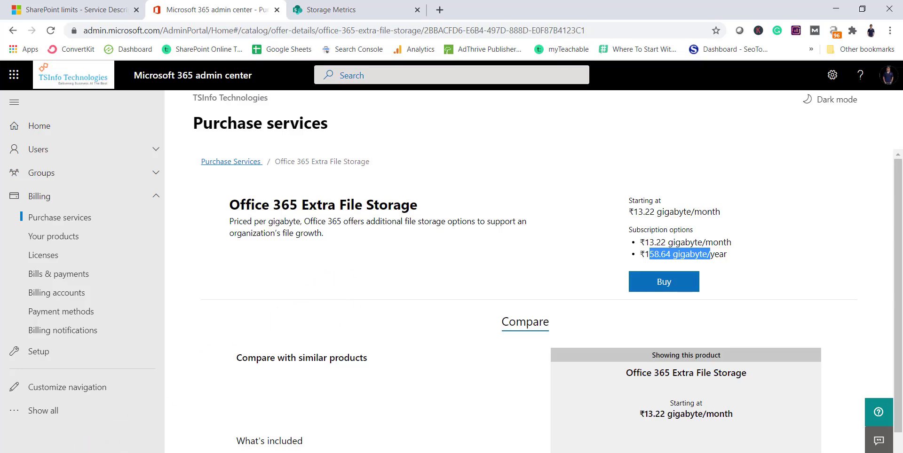
Find Windows PowerShell ISE with a search for "powers" and open it.
key(super)
text(sha)
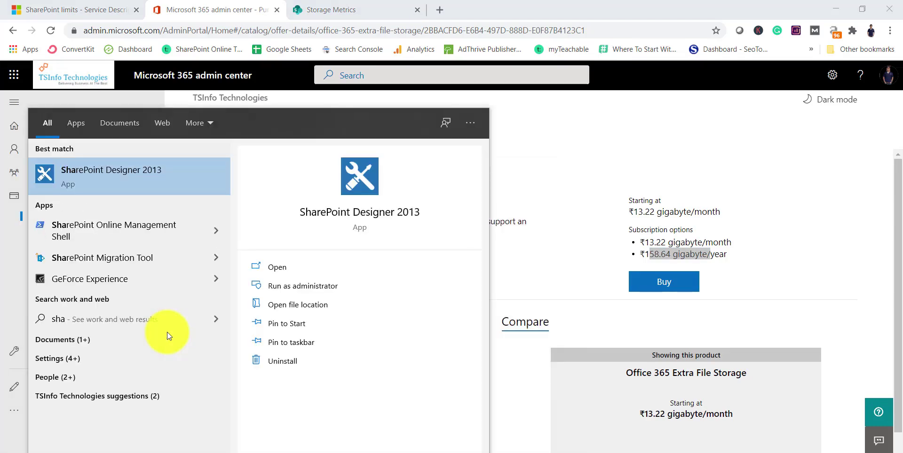
key(BackSpace)
key(BackSpace)
text(pow)
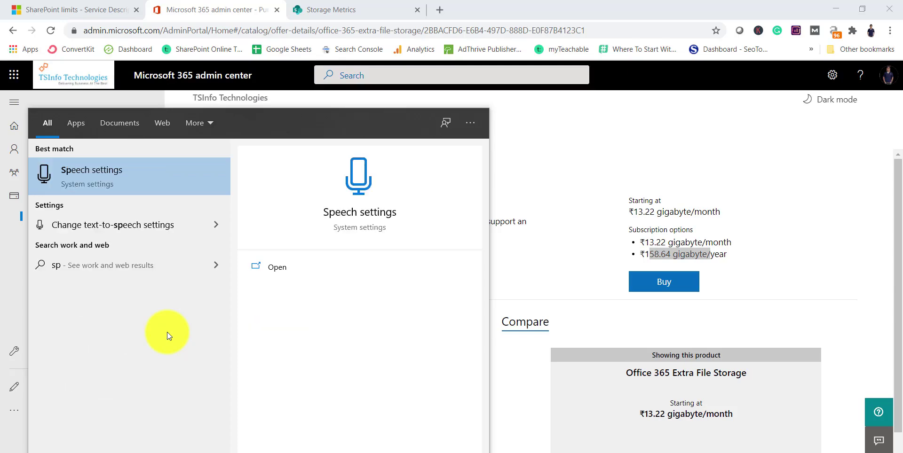
key(BackSpace)
key(BackSpace)
key(BackSpace)
key(BackSpace)
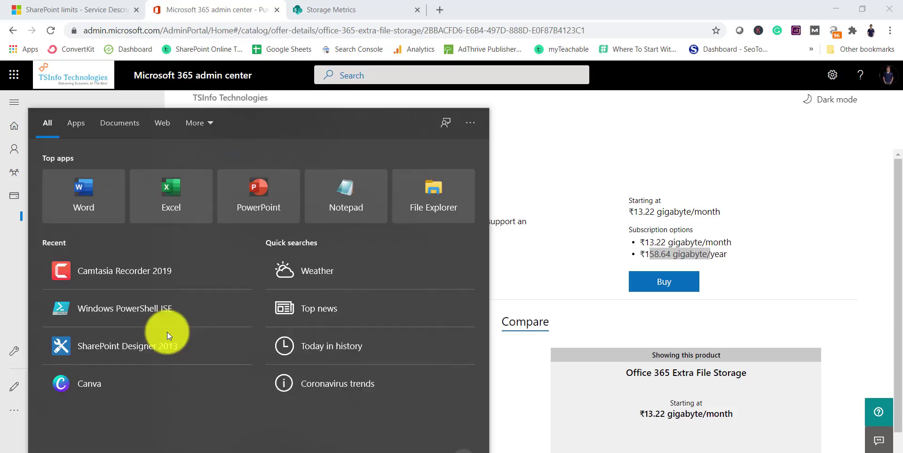
text(powers)
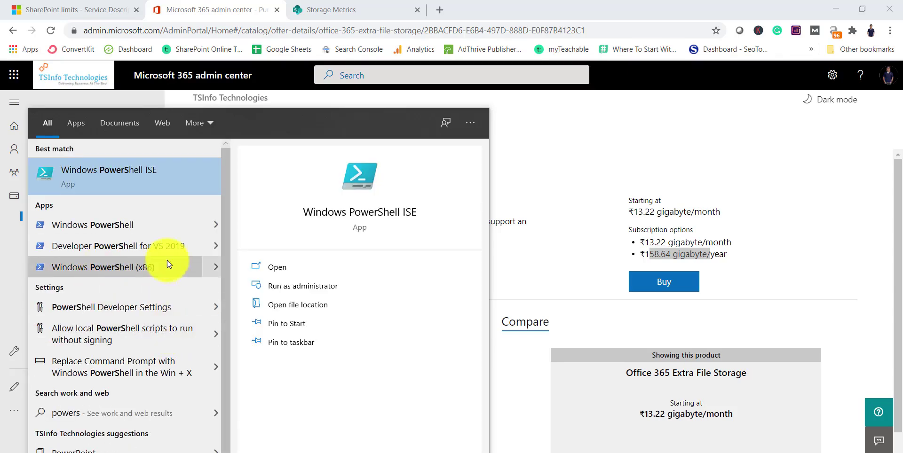
click(298, 268)
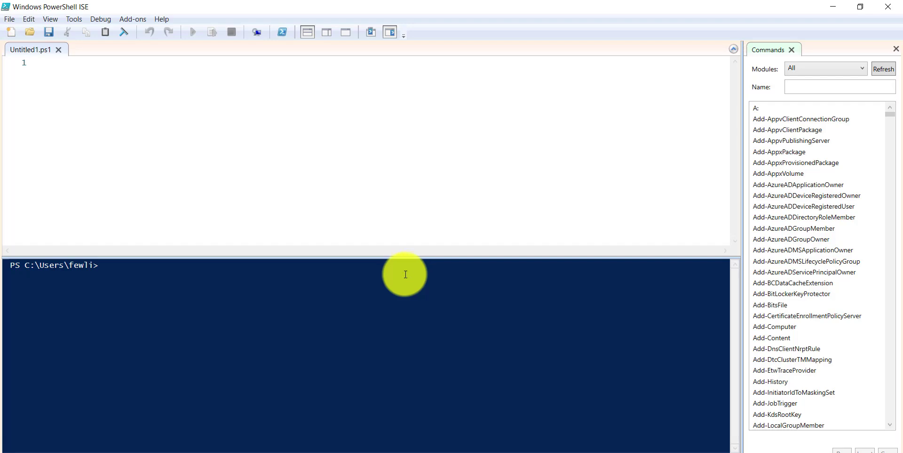
Copy the first Connect-SPOService and Get-SPOSite lines from the Blog notes in Notepad into the empty PowerShell ISE script.
click(426, 452)
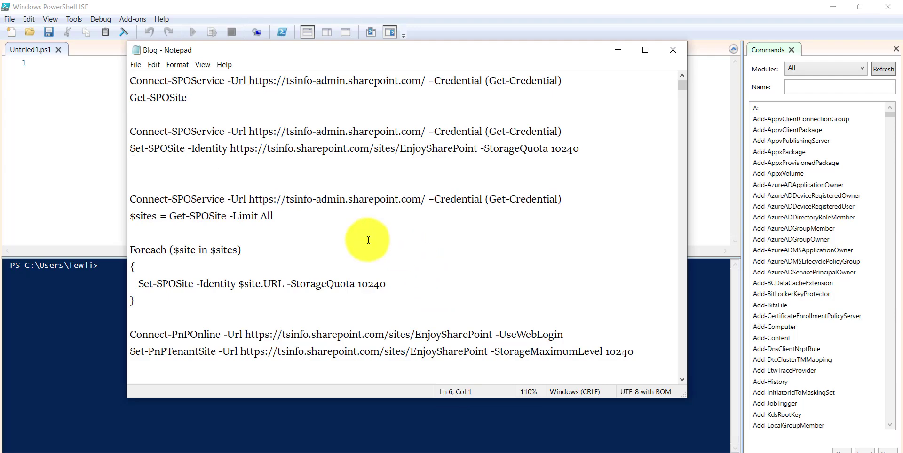
drag(128, 81, 194, 99)
key(ctrl+c)
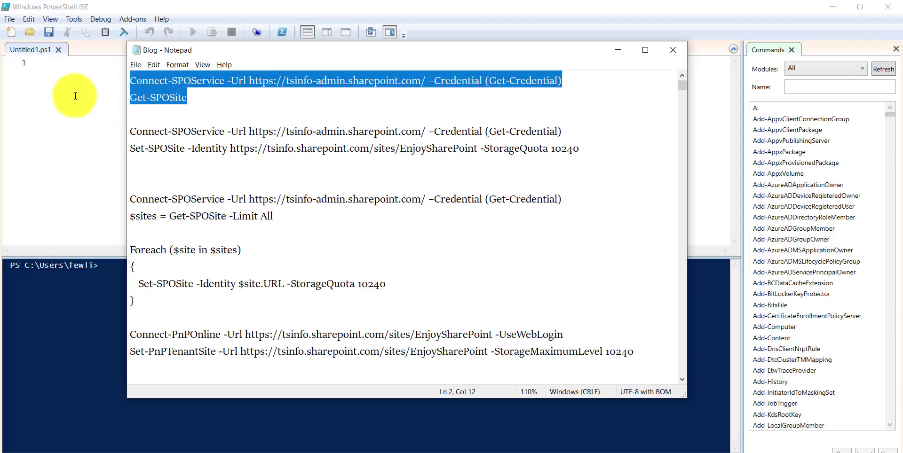
click(71, 94)
key(ctrl+v)
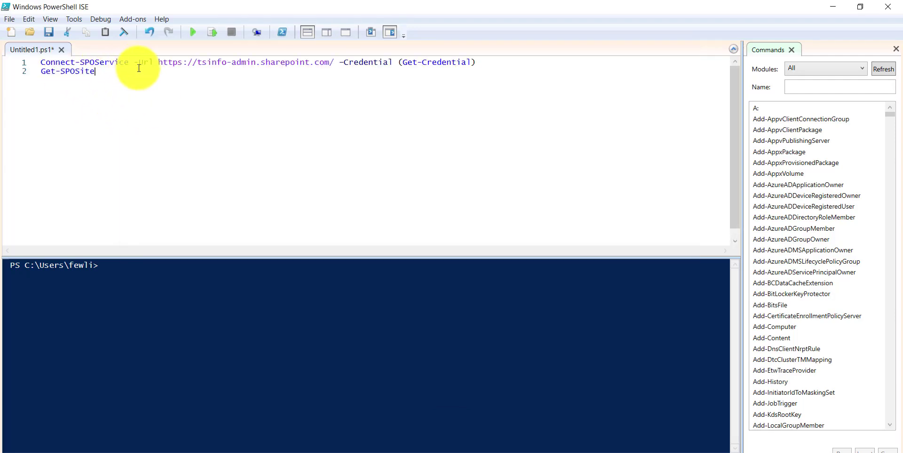
Review the admin URL and Get-SPOSite line, run the script, and sign in with the admin user name and password.
drag(333, 64, 163, 64)
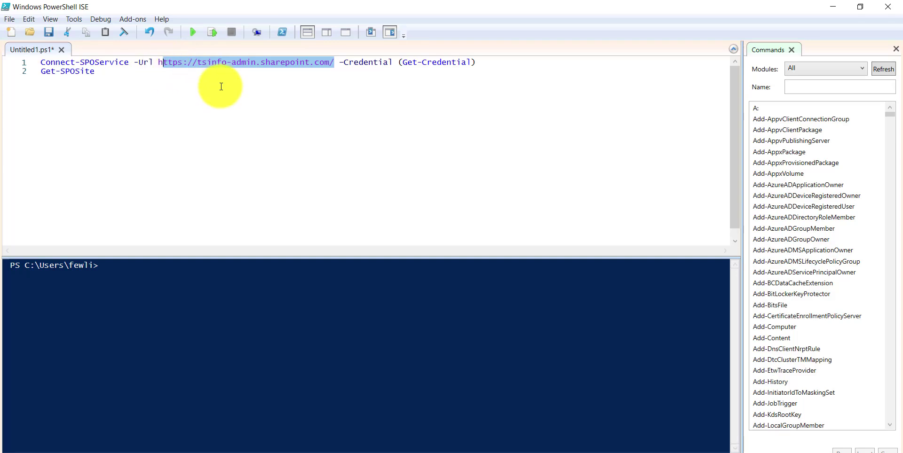
click(223, 87)
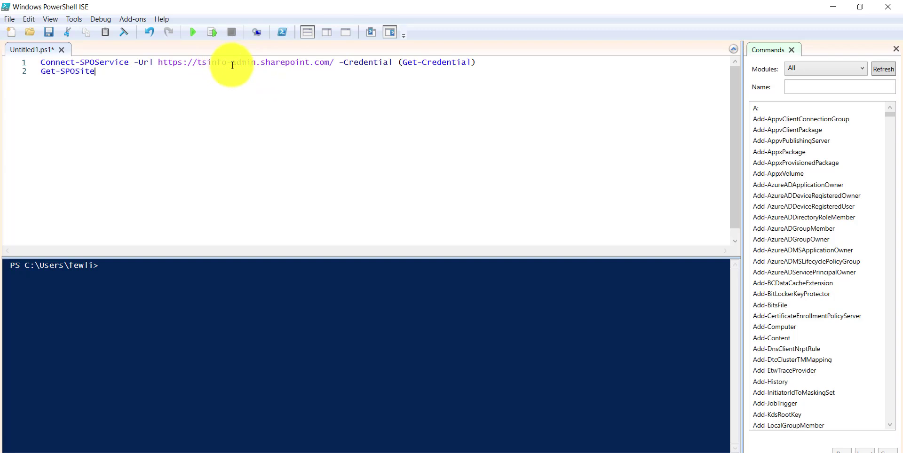
double_click(241, 64)
click(272, 75)
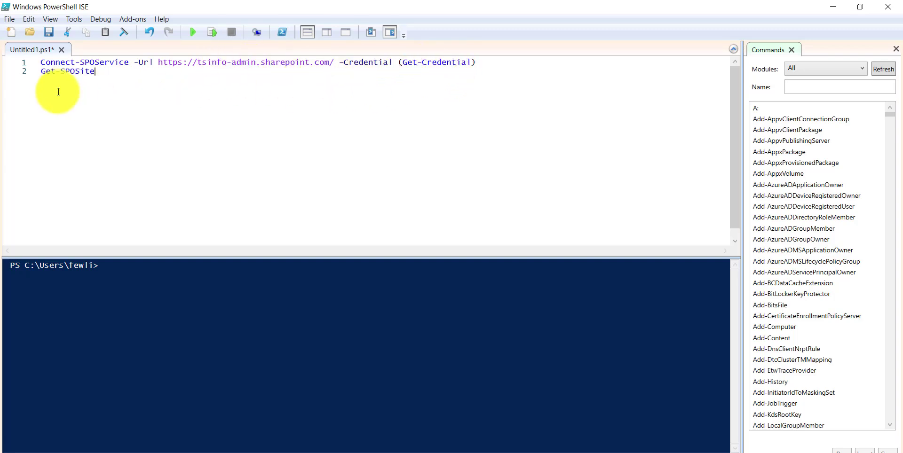
drag(40, 71, 108, 73)
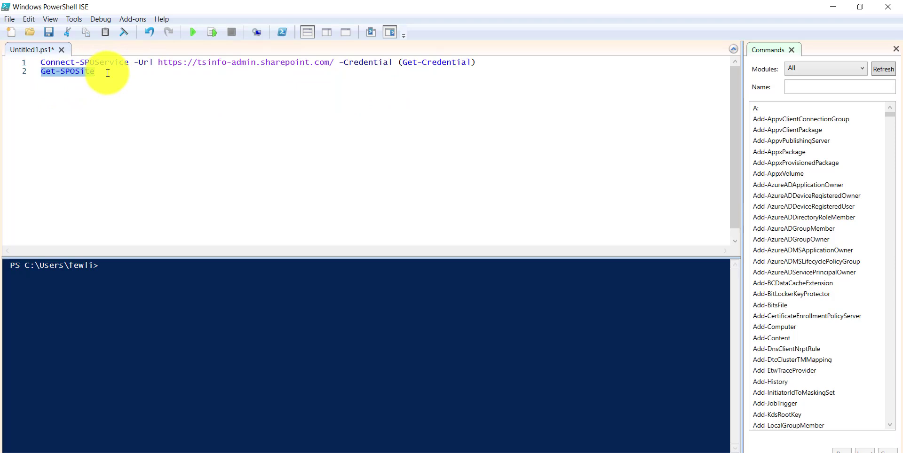
click(192, 31)
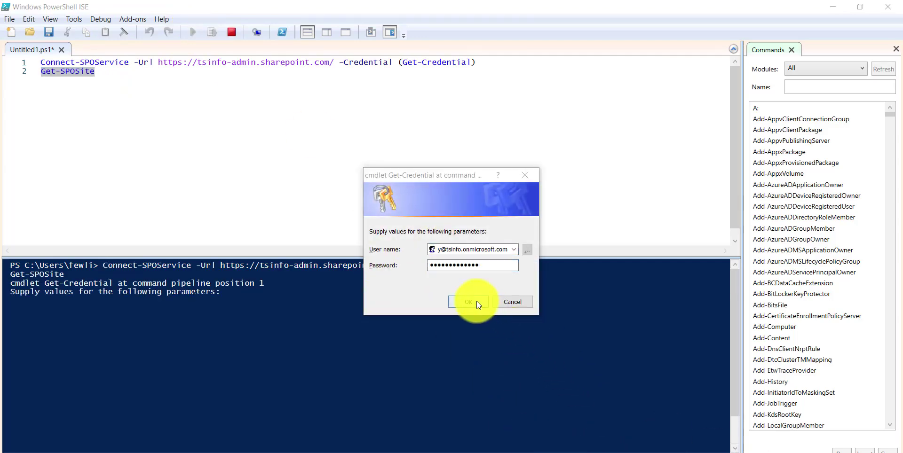
click(476, 301)
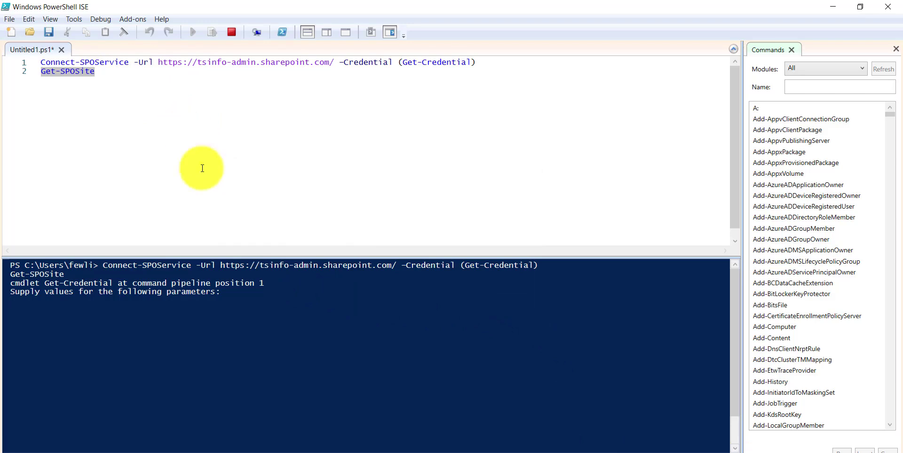
Enlarge the console output and examine the Storage Quota values of the listed sites, then give the script more room again.
drag(238, 256, 238, 129)
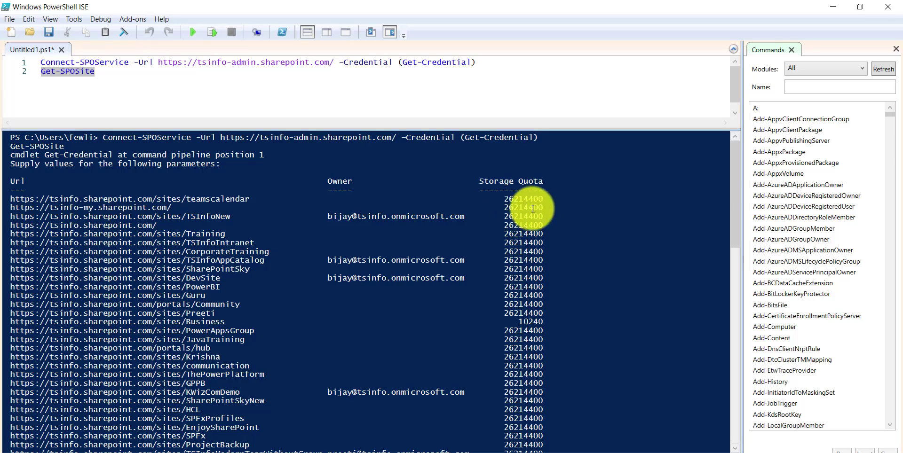
scroll(529, 244, down, 2)
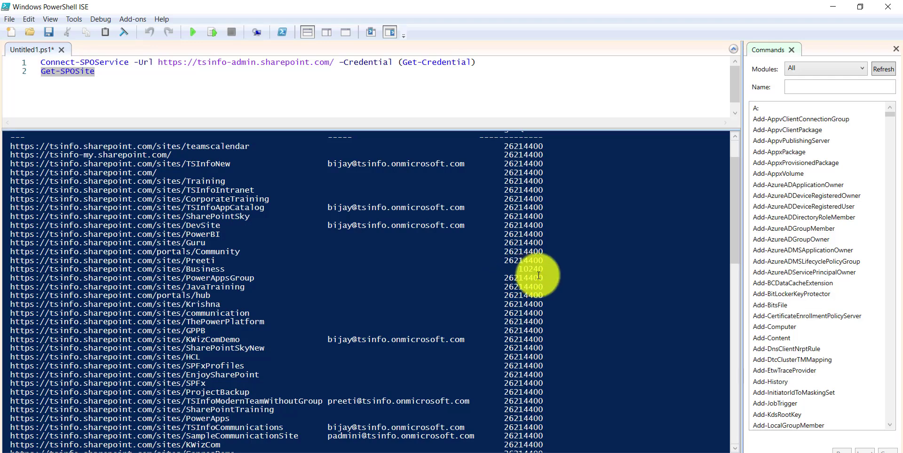
scroll(536, 283, down, 7)
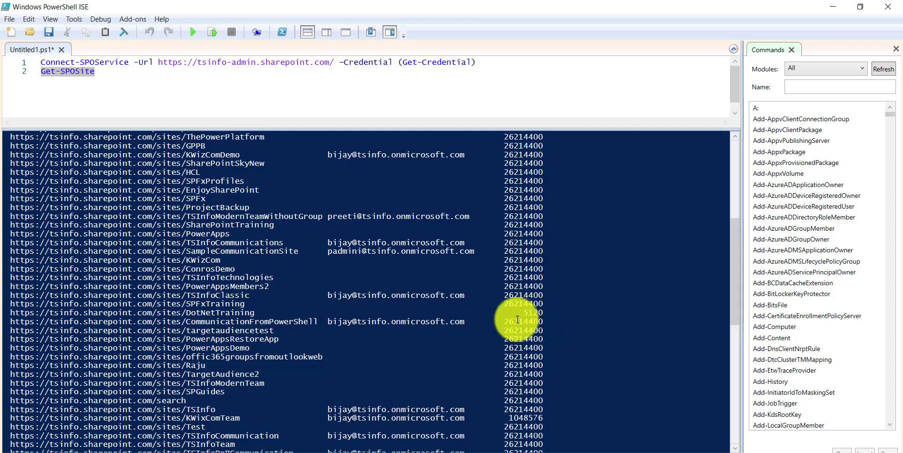
scroll(502, 285, up, 9)
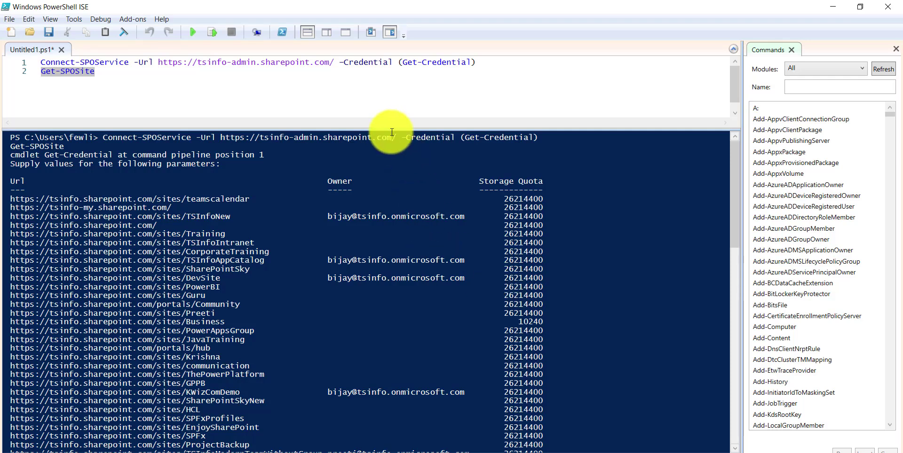
drag(383, 125, 384, 194)
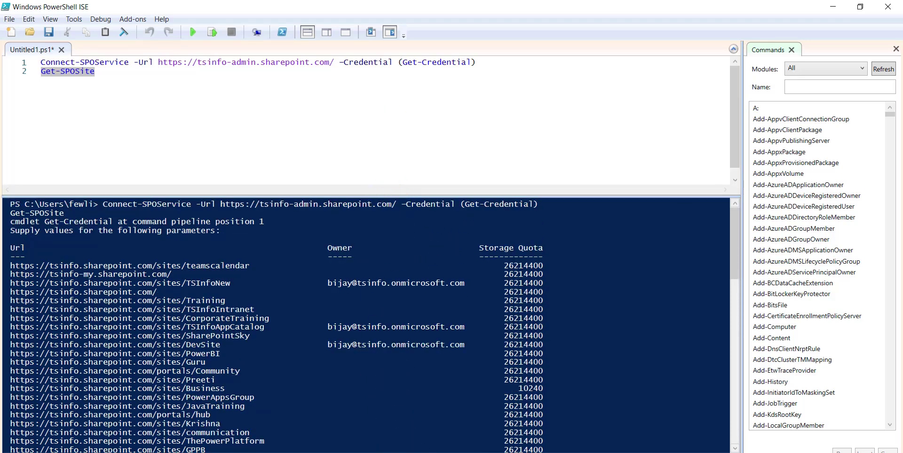
Replace the script with the Set-SPOSite command for the EnjoySharePoint site with -StorageQuota 10240, copied from the Notepad notes.
key(alt+Tab)
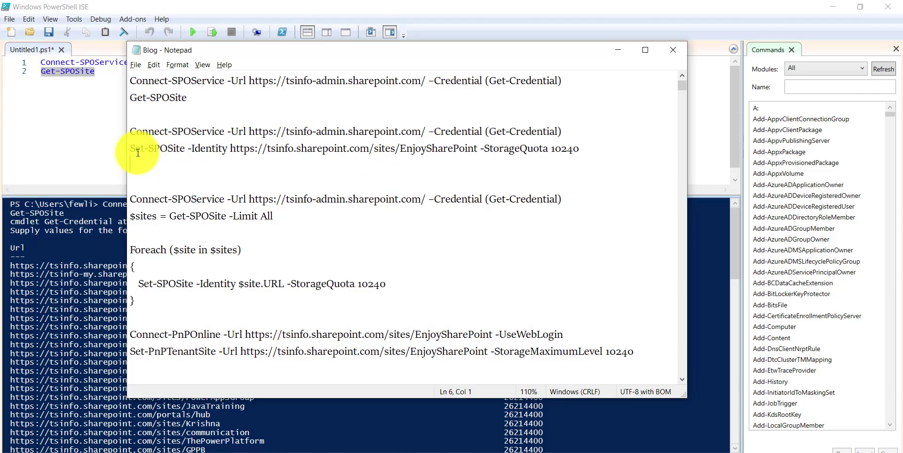
click(437, 150)
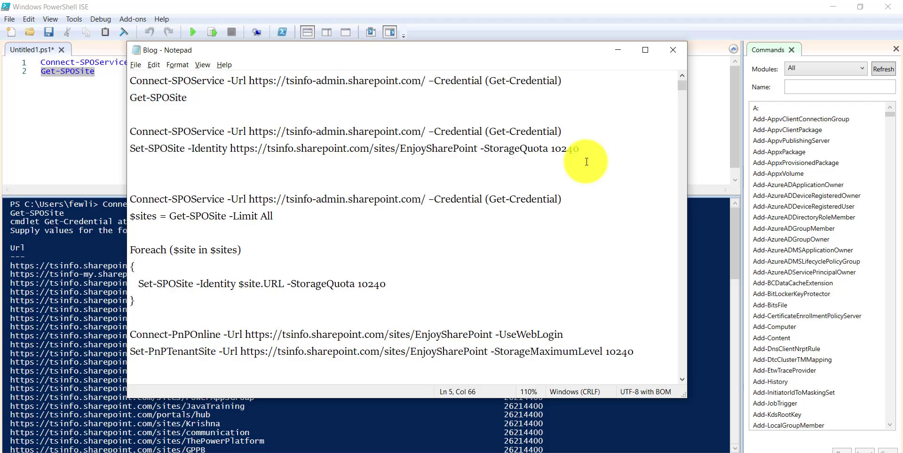
drag(130, 148, 580, 152)
click(109, 73)
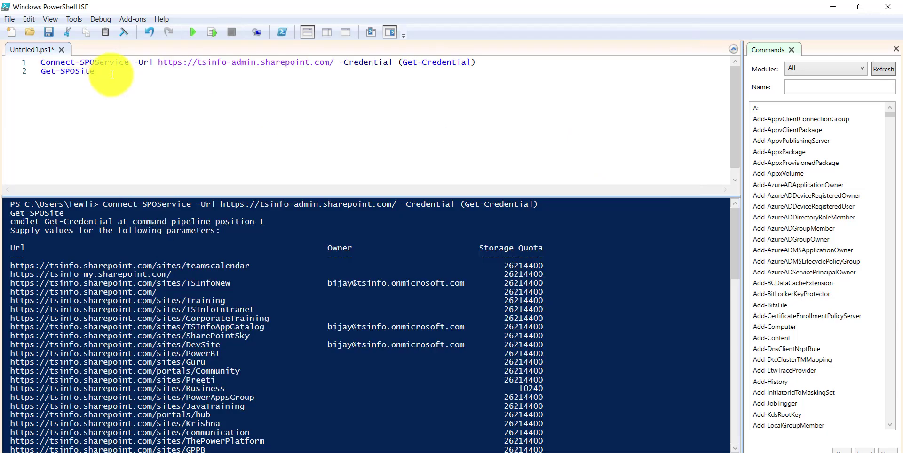
drag(110, 73, 41, 63)
key(ctrl+v)
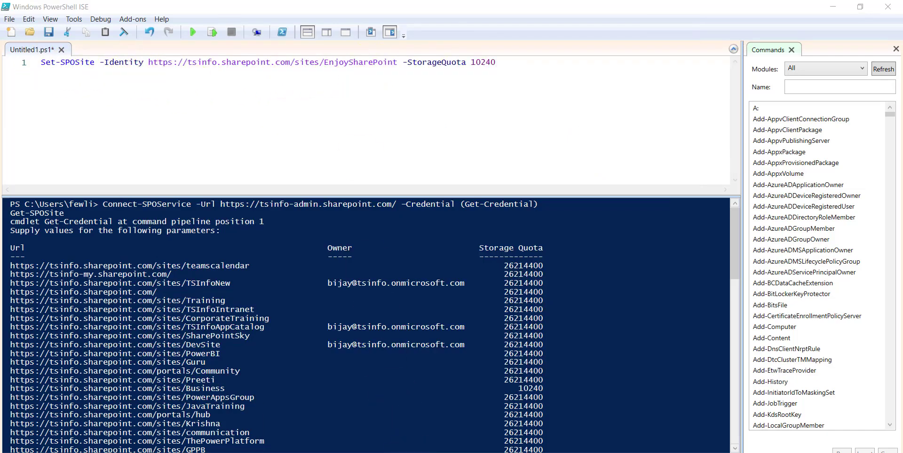
Copy the site name DotNetTraining from the Storage Metrics page address and use it in place of EnjoySharePoint in the script.
click(408, 447)
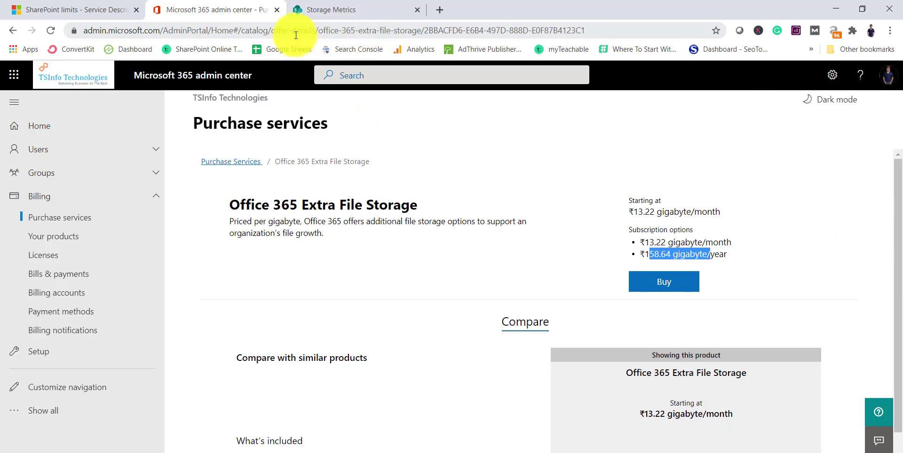
click(316, 13)
double_click(215, 32)
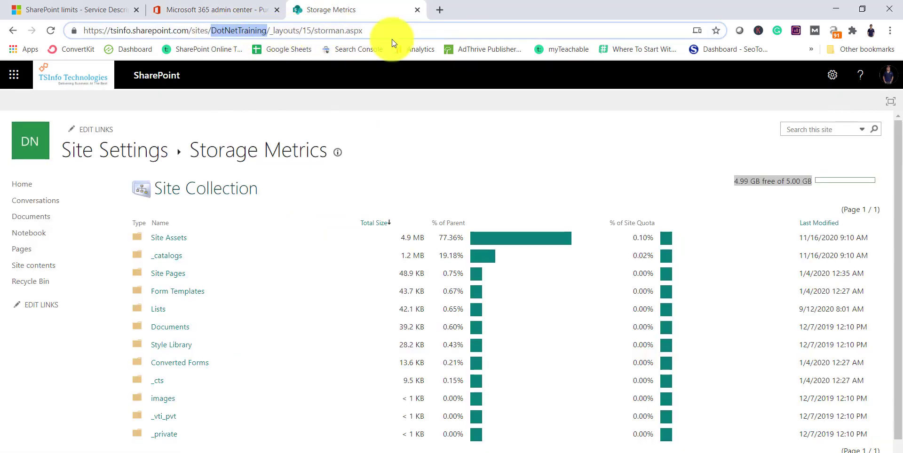
click(829, 5)
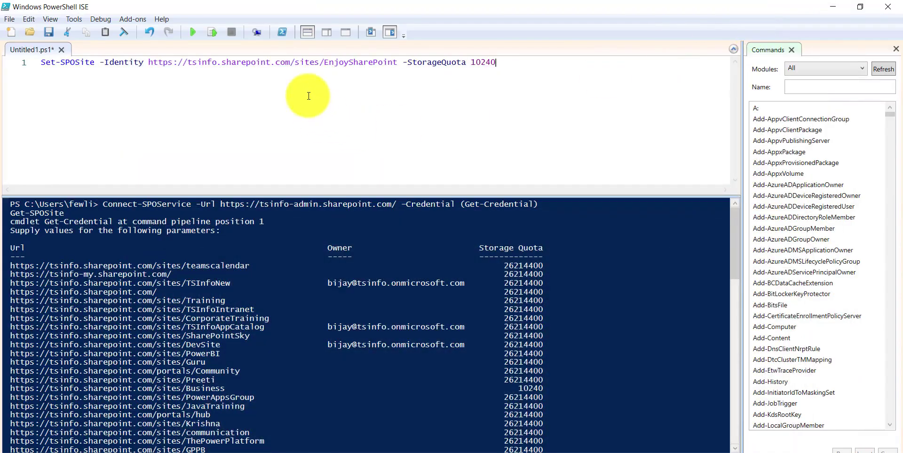
key(ctrl+v)
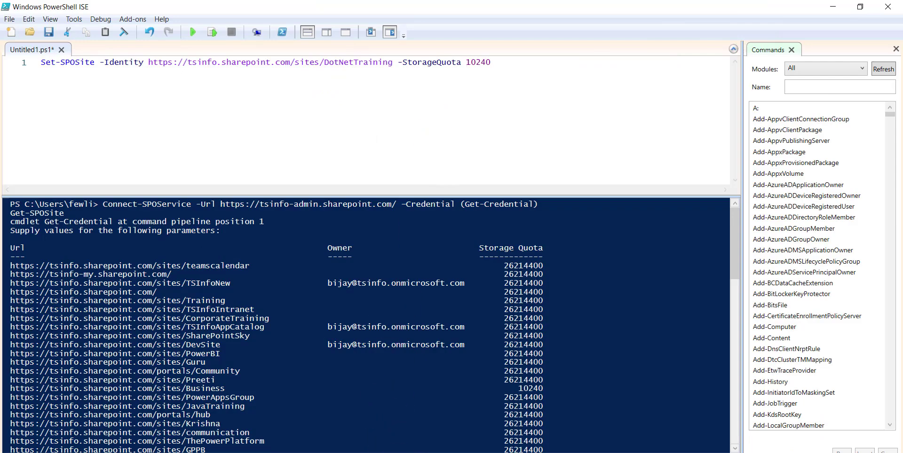
Check the DotNetTraining site's storage limit in the browser, then run the Set-SPOSite script with the 10240 quota.
click(464, 437)
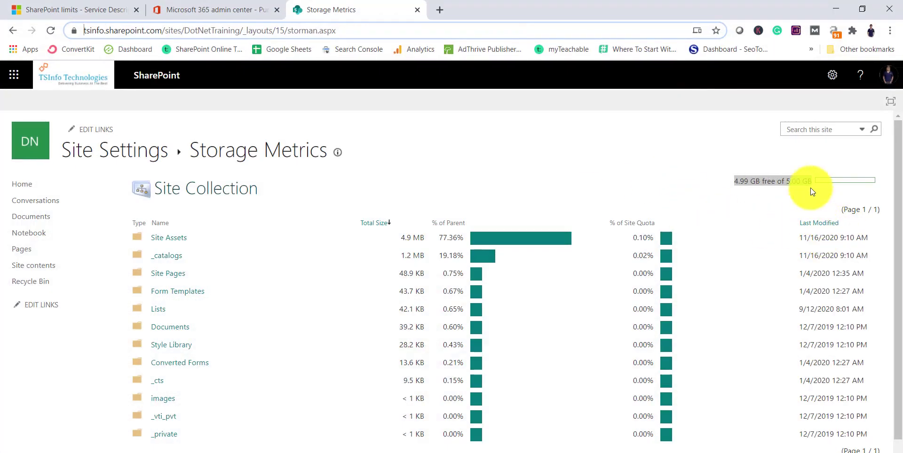
click(837, 9)
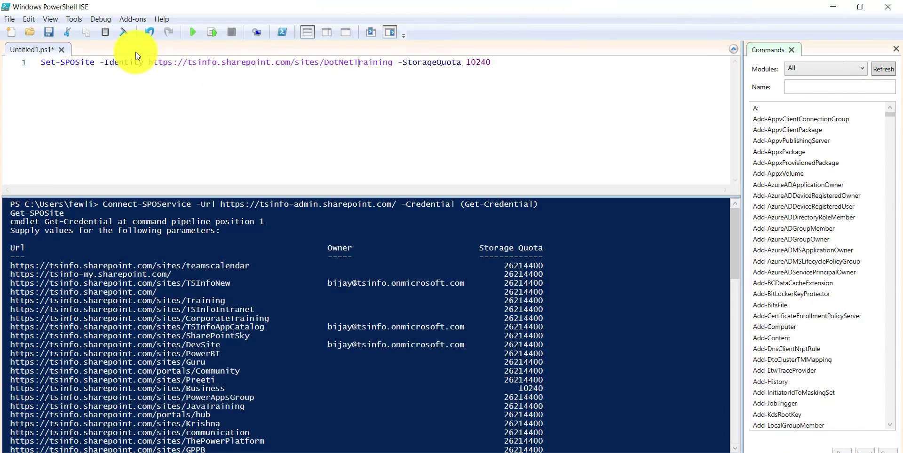
click(193, 32)
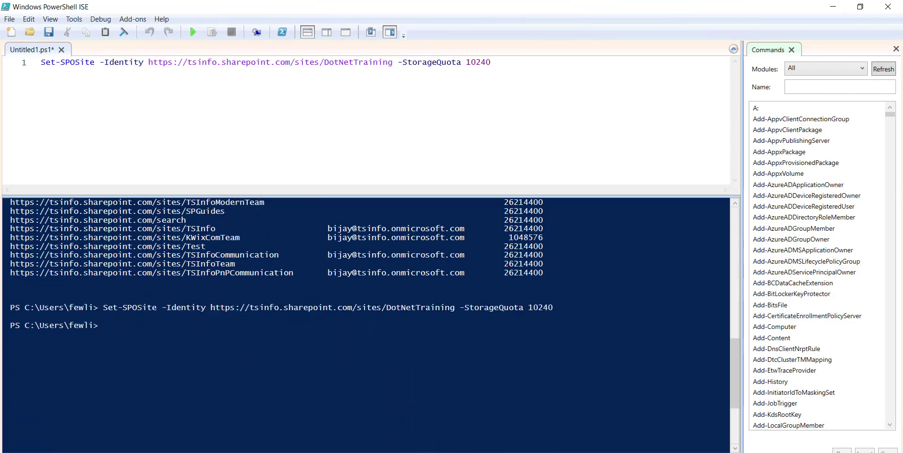
Switch to the browser, reload the DotNetTraining Storage Metrics page and check the site's total storage limit.
mouse_move(400, 451)
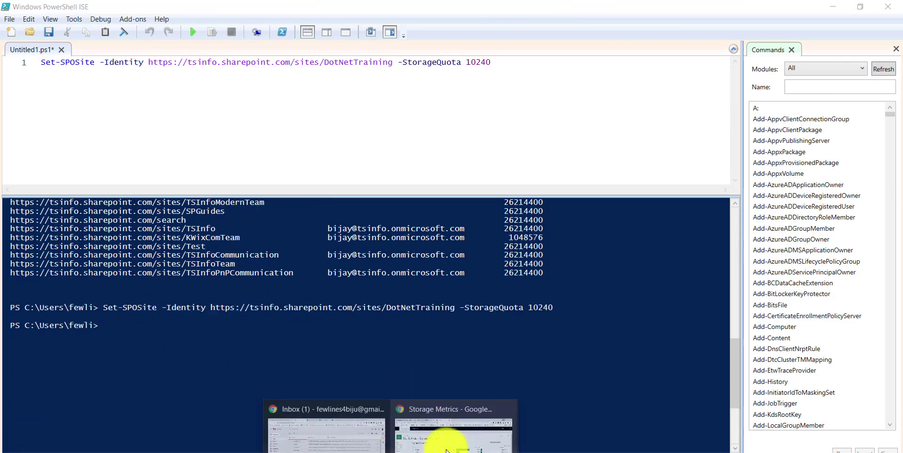
click(466, 400)
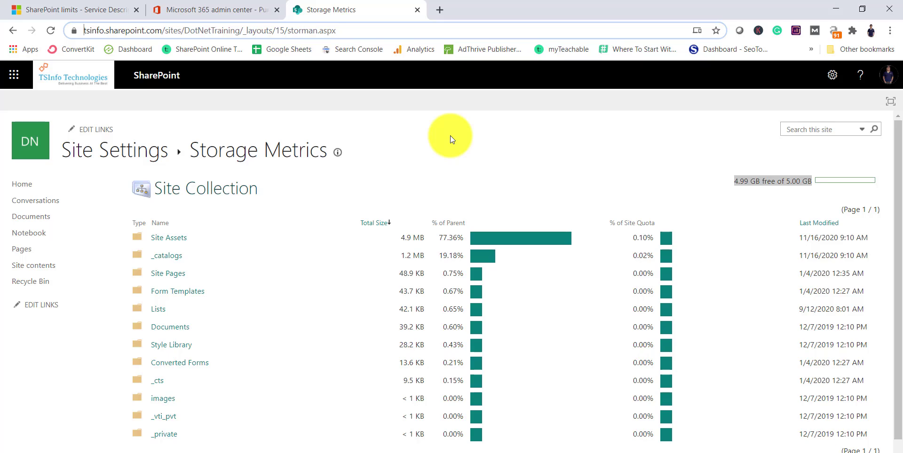
click(410, 30)
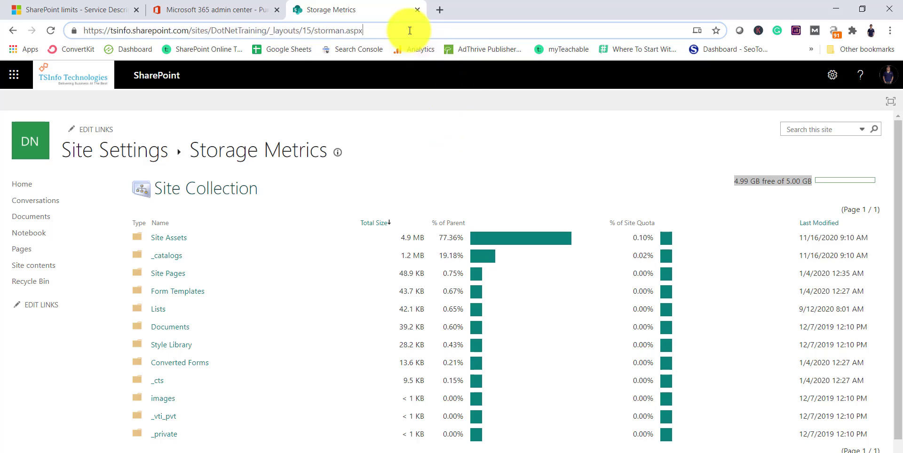
key(Return)
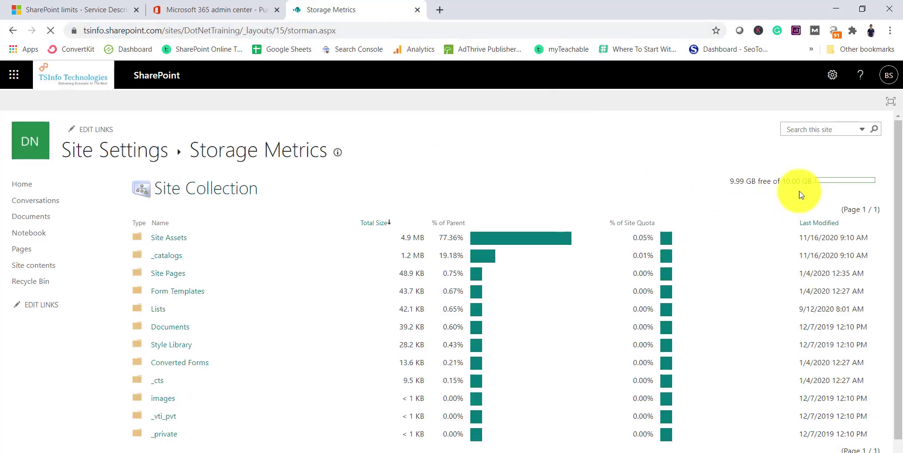
drag(782, 181, 806, 179)
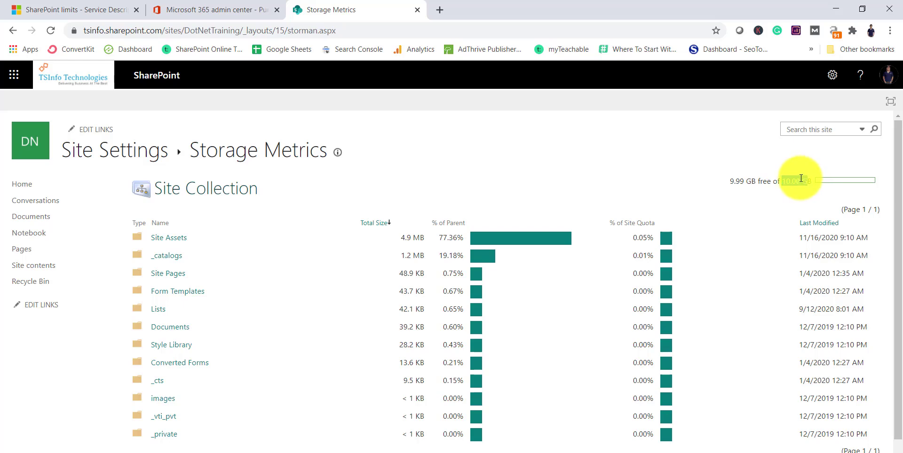
Replace the PowerShell ISE script with the Foreach loop from the Notepad notes that sets -StorageQuota 10240 on every site.
click(836, 9)
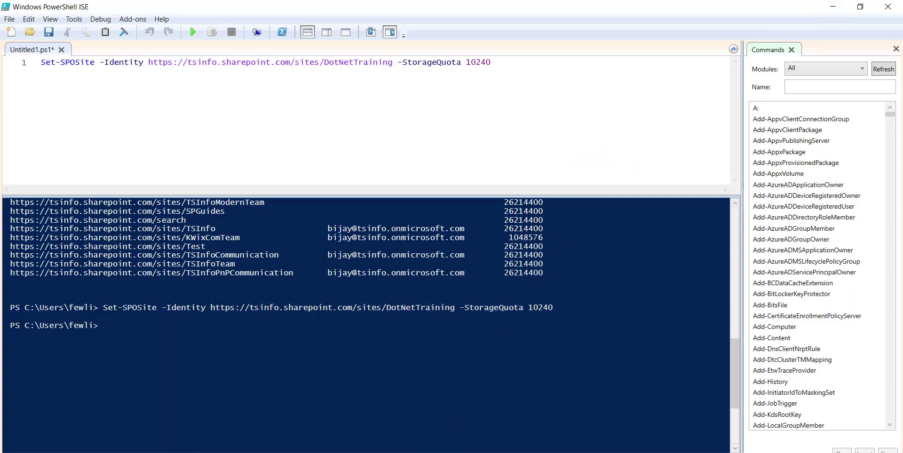
click(423, 437)
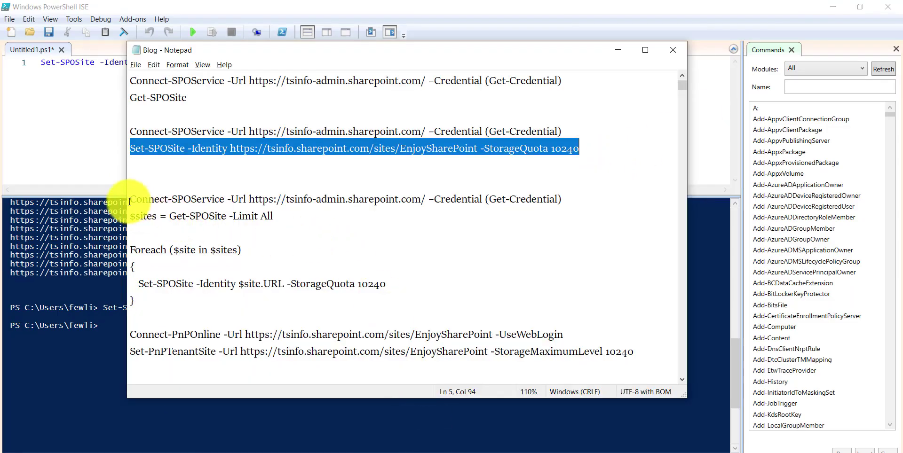
drag(129, 200, 193, 294)
click(204, 207)
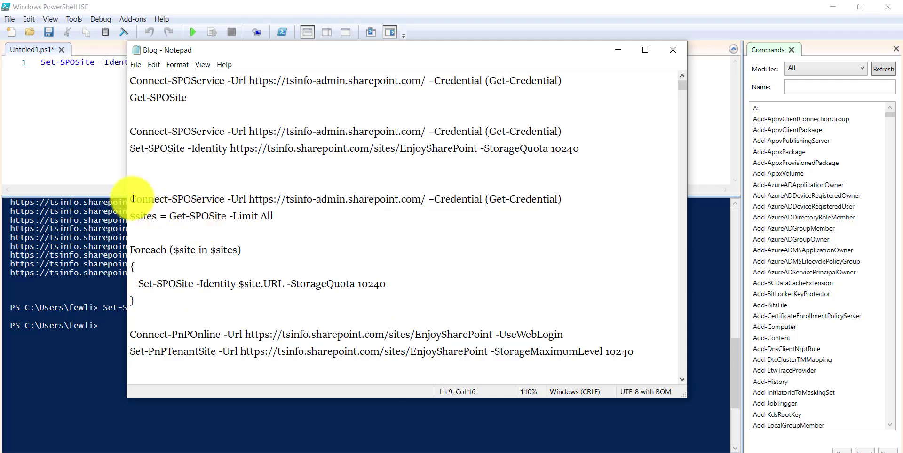
drag(130, 200, 174, 301)
key(ctrl+c)
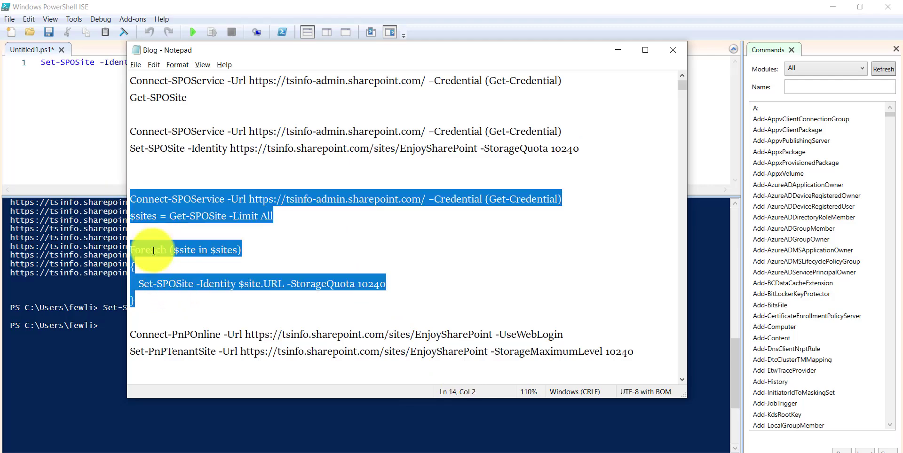
click(53, 82)
key(ctrl+a)
key(ctrl+v)
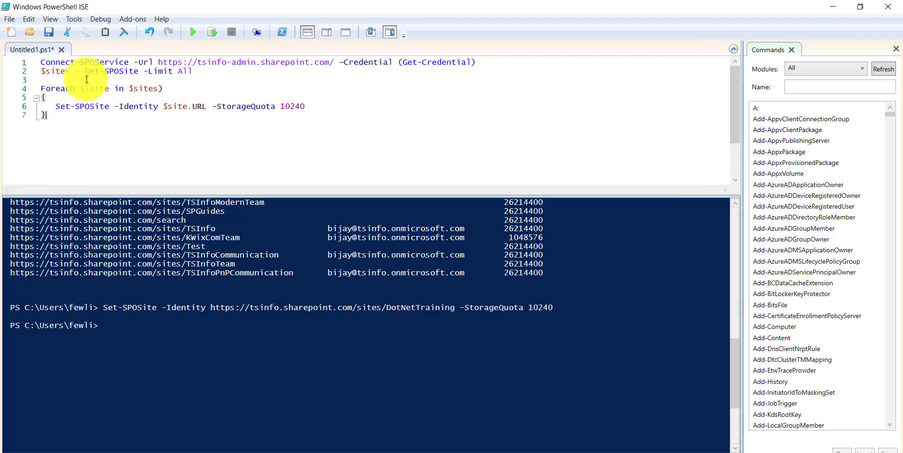
Review the Get-SPOSite call, the Set-SPOSite command and its -StorageQuota parameter in the all-sites script.
drag(85, 73, 145, 72)
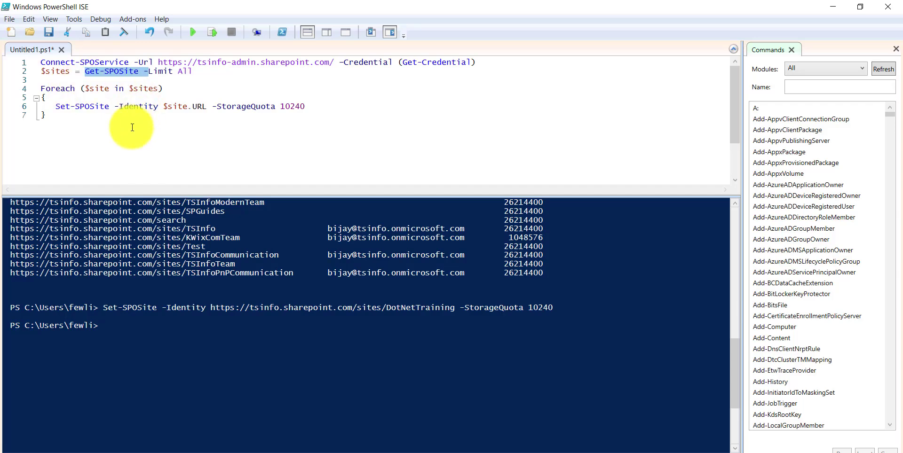
drag(56, 106, 110, 106)
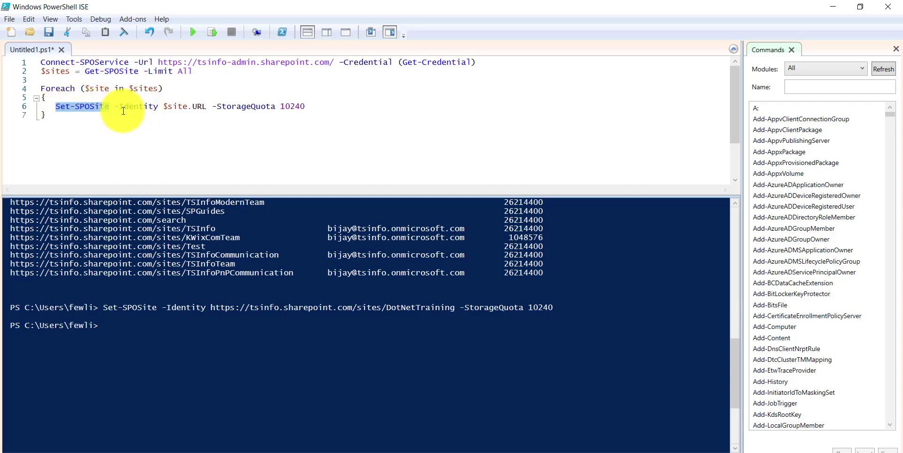
drag(212, 106, 305, 108)
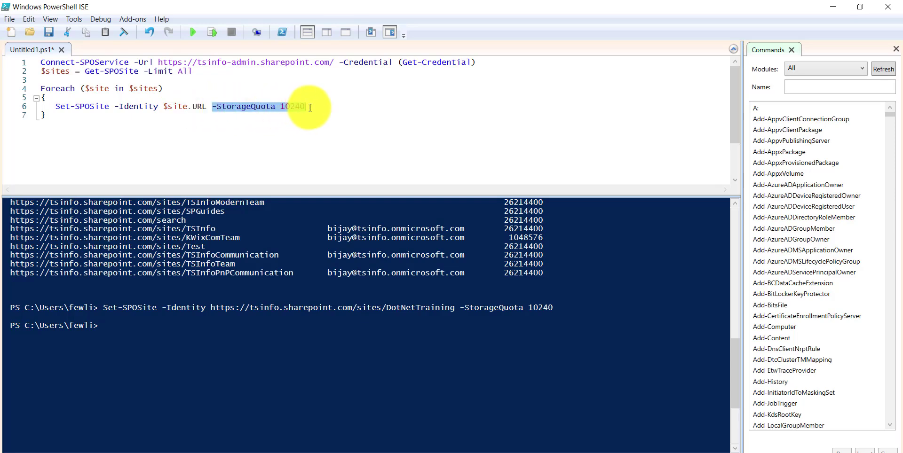
click(310, 107)
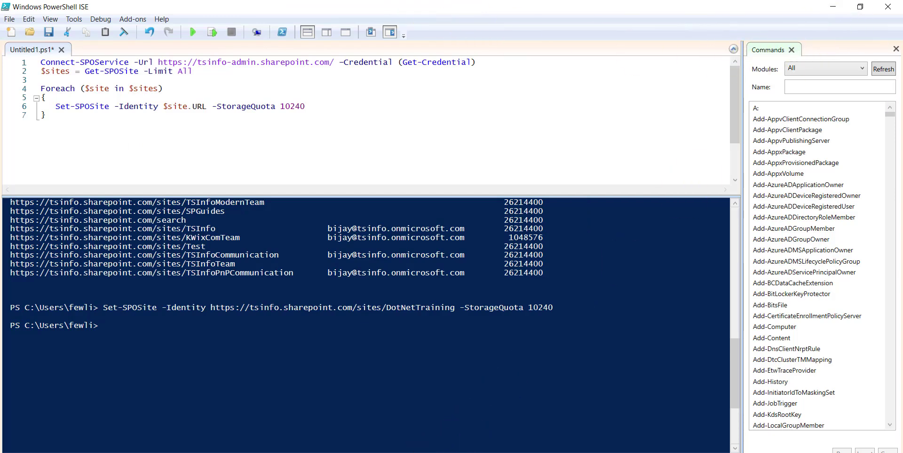
Replace the script with the Connect-PnPOnline and Set-PnPTenantSite commands for the EnjoySharePoint site, copied from the Notepad notes.
click(465, 452)
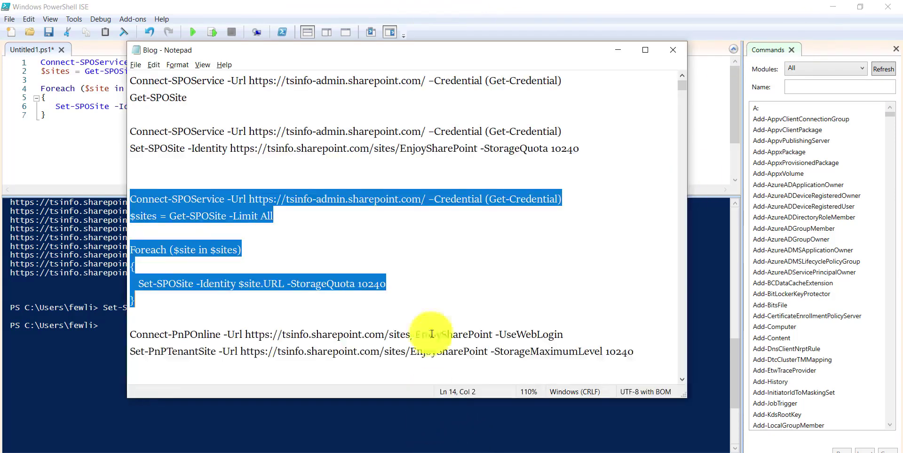
scroll(407, 275, down, 2)
scroll(395, 276, up, 2)
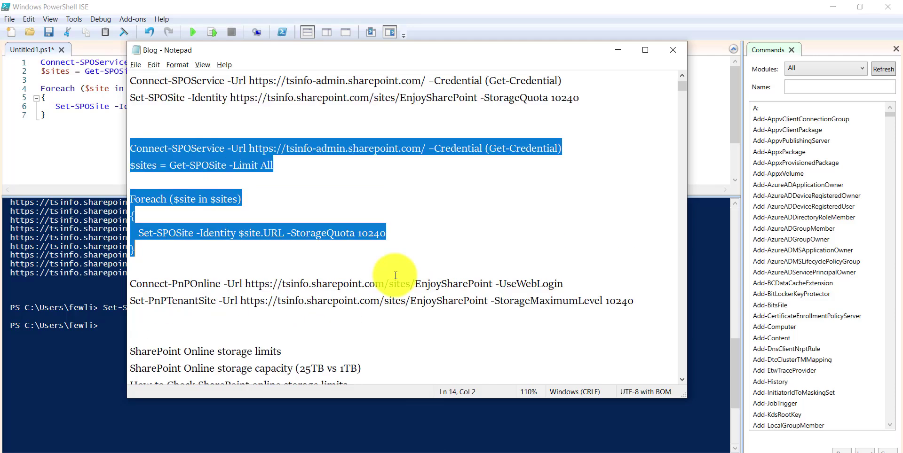
click(172, 334)
drag(132, 335, 633, 352)
key(ctrl+c)
click(44, 115)
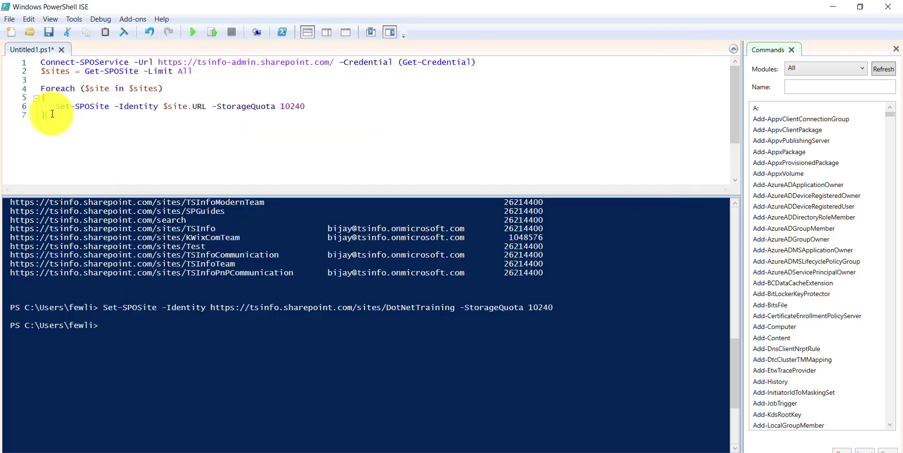
key(ctrl+a)
key(ctrl+v)
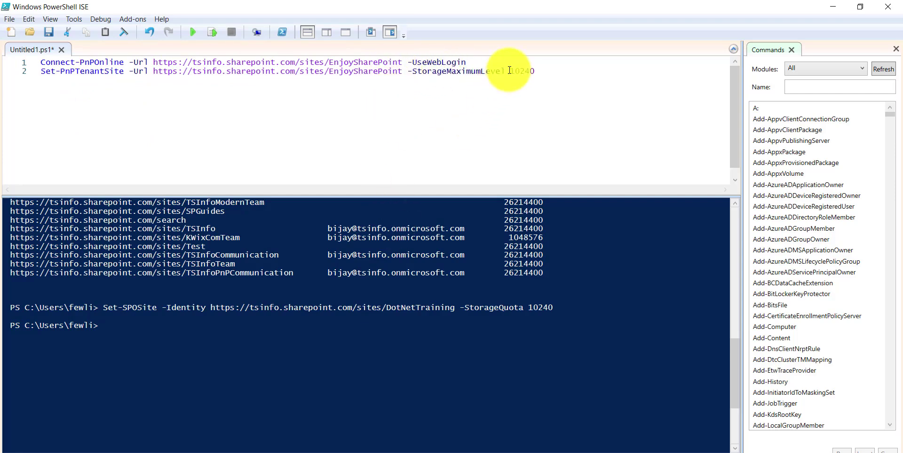
Set -StorageMaximumLevel to 20240 and replace EnjoySharePoint with DotNetTraining, copied from the browser address, in both PnP commands.
drag(510, 71, 515, 71)
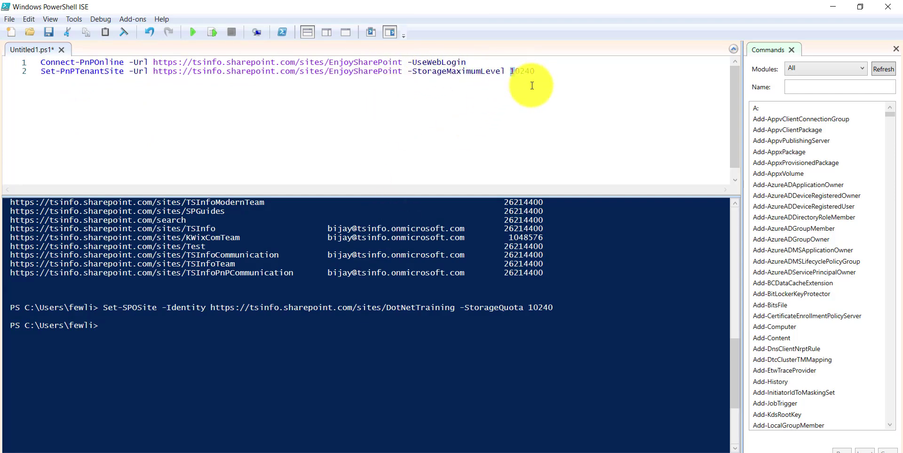
text(2)
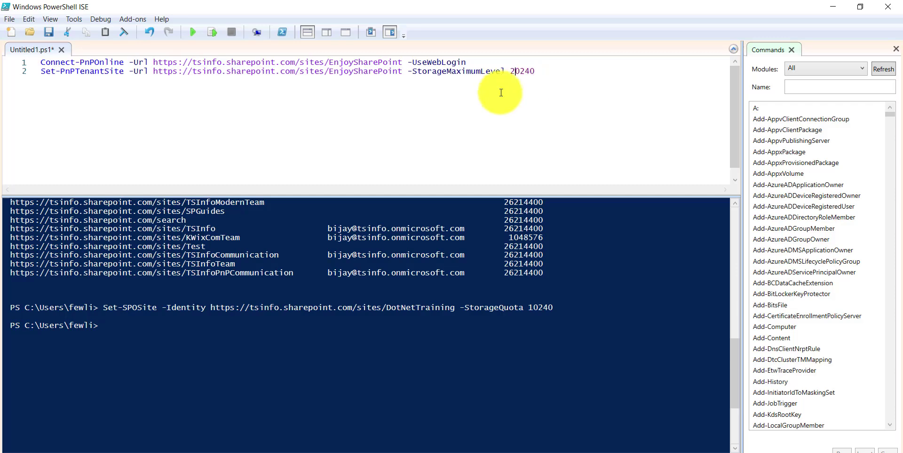
click(354, 74)
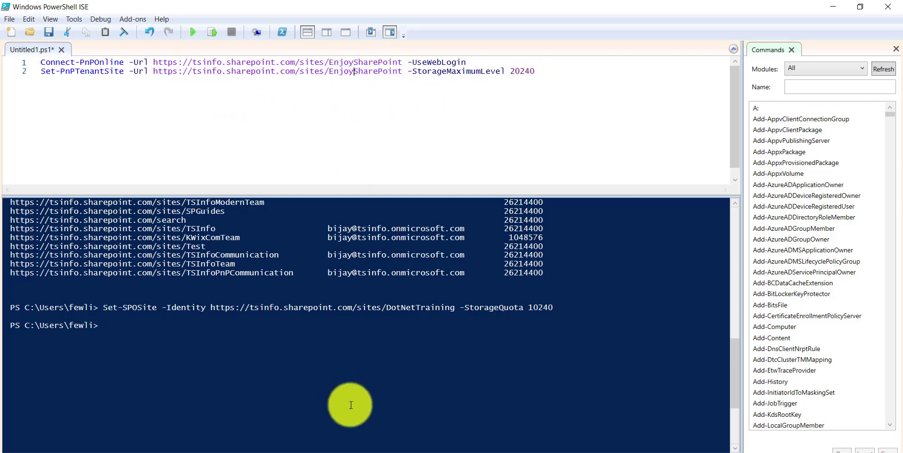
click(476, 449)
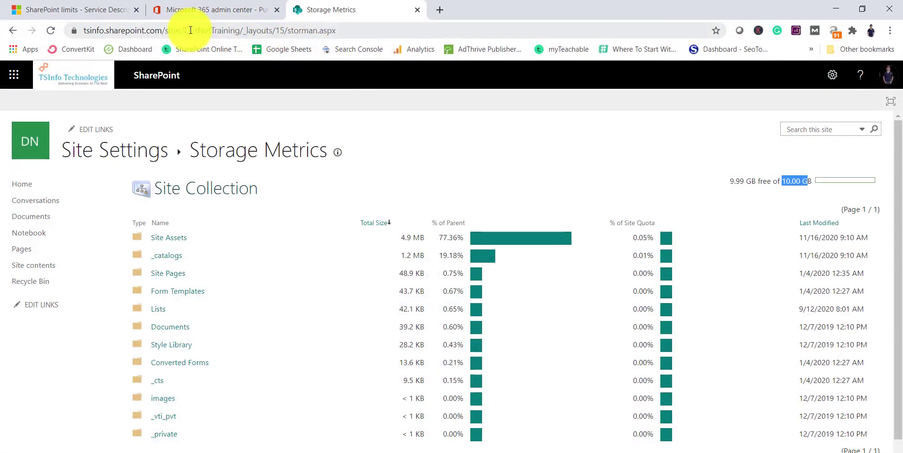
double_click(233, 31)
click(836, 9)
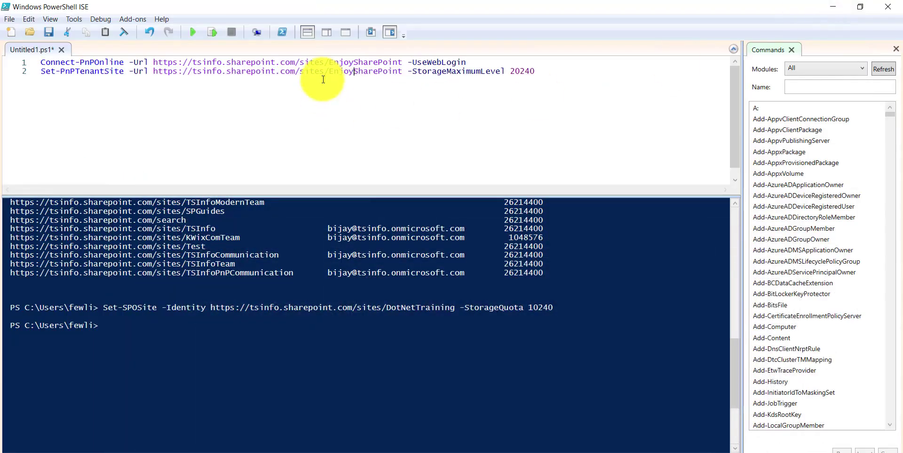
double_click(348, 63)
key(ctrl+v)
double_click(361, 71)
key(ctrl+v)
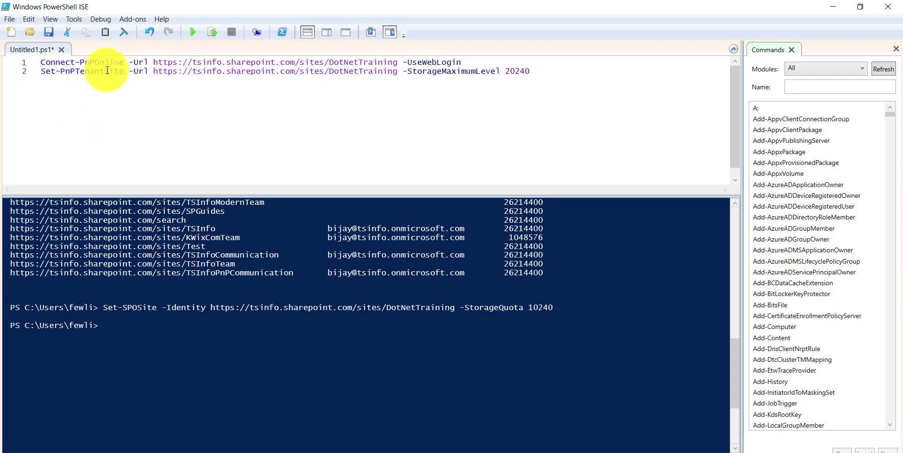
Review the Set-PnPTenantSite command and its -StorageMaximumLevel value, and run the PnP script for the DotNetTraining site.
mouse_move(123, 71)
mouse_down()
mouse_move(37, 70)
mouse_move(118, 82)
mouse_up()
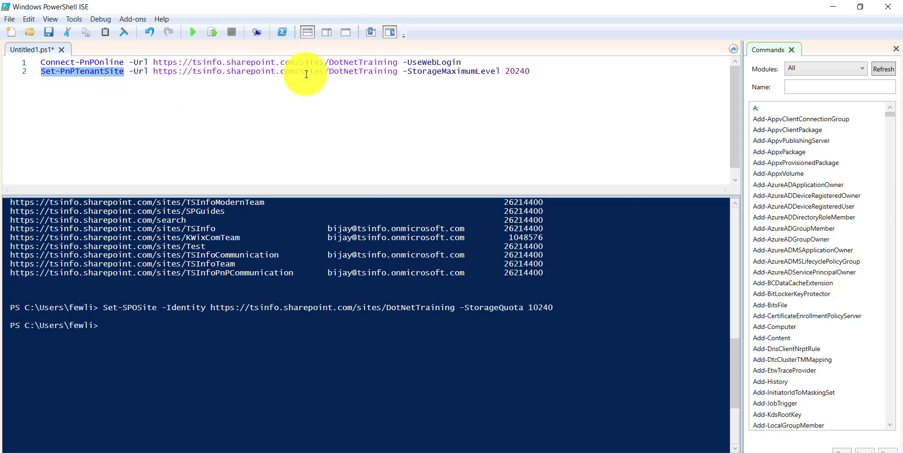
drag(403, 71, 500, 69)
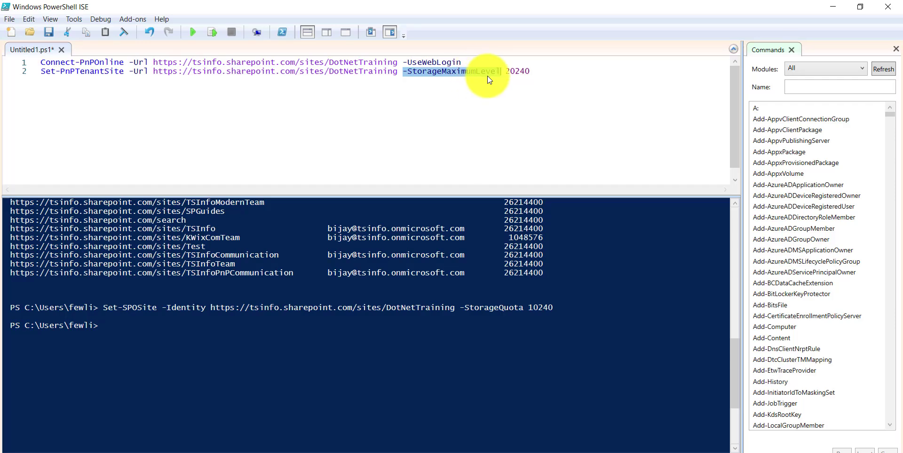
double_click(517, 71)
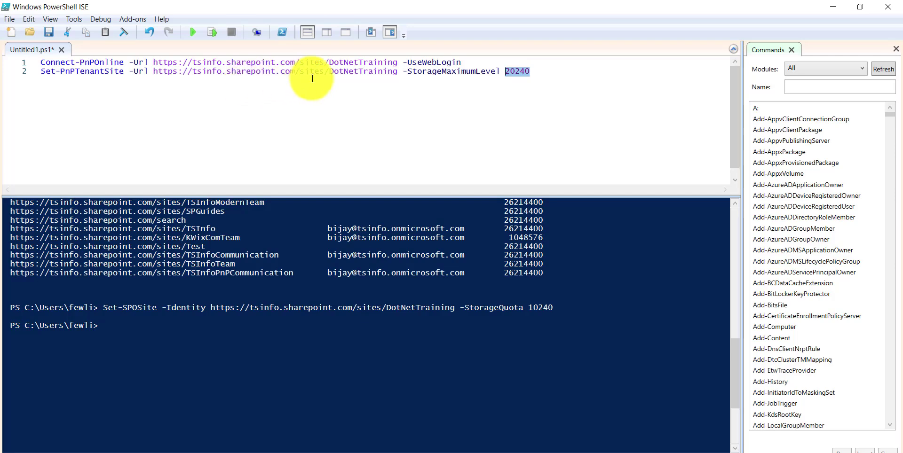
click(192, 32)
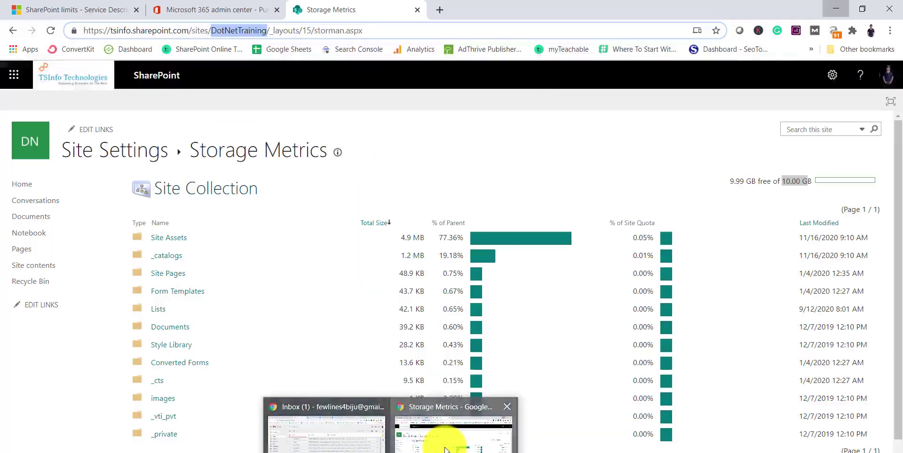
Switch to the browser, reload the DotNetTraining Storage Metrics page to check its total storage limit, and return to the Office 365 Extra File Storage page.
click(433, 440)
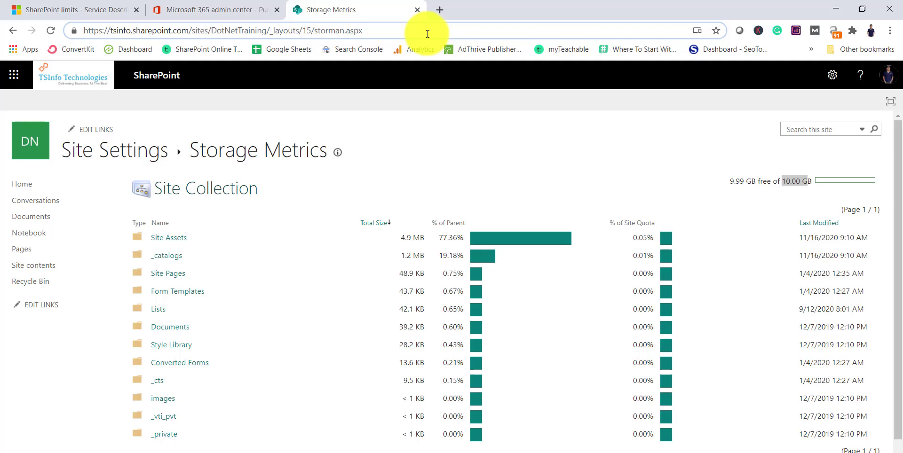
key(F5)
drag(782, 181, 808, 181)
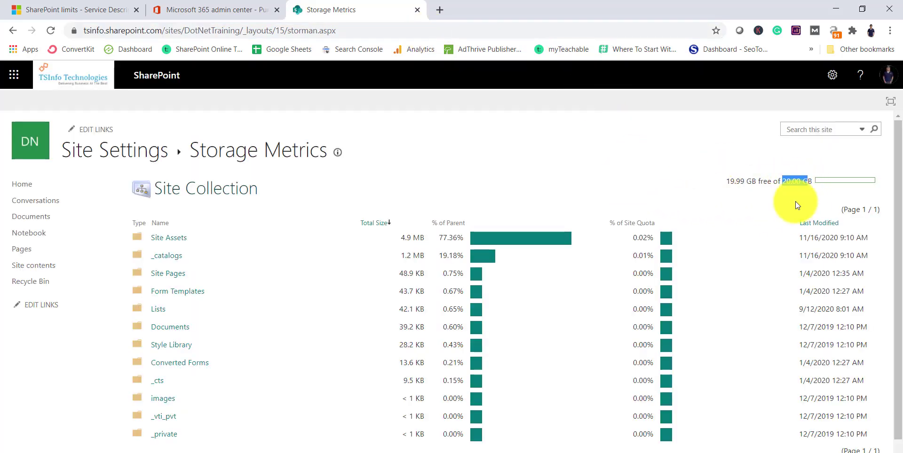
click(229, 10)
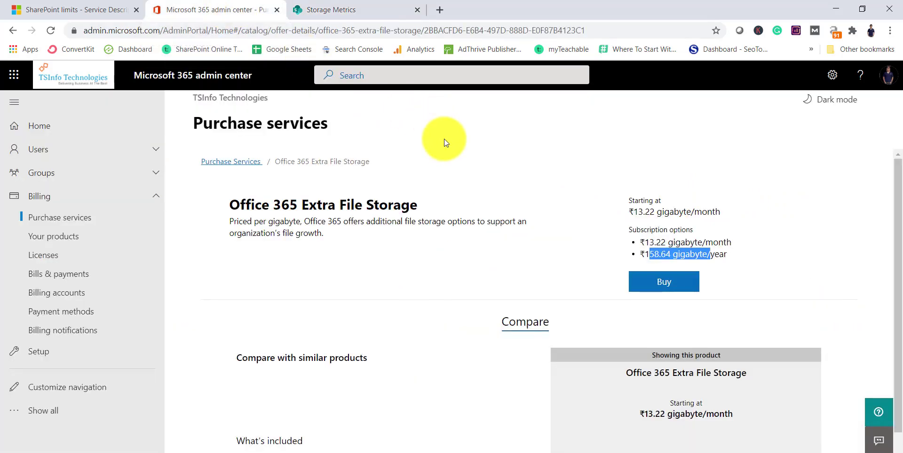